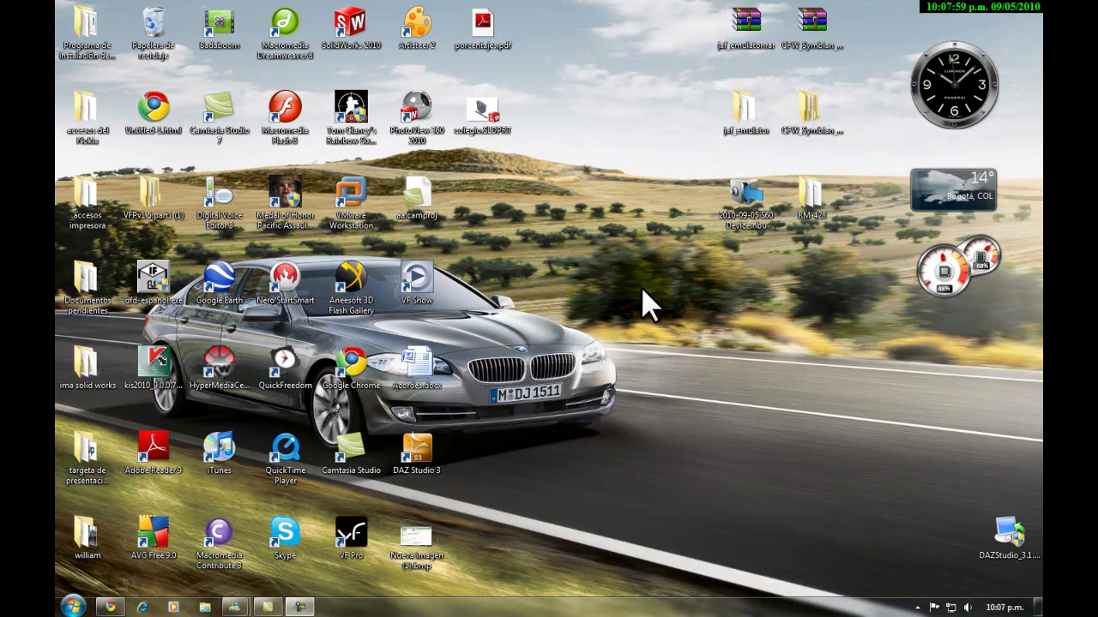
# - Launch PhotoView 360 2010 from the desktop and maximize its window
pyautogui.click(429, 117)
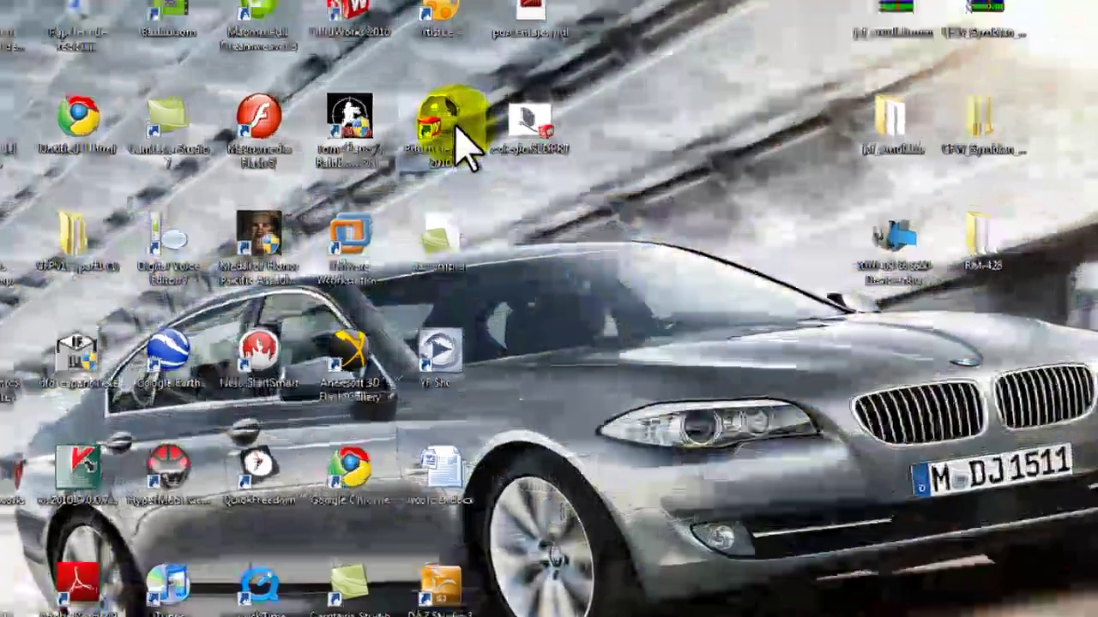
pyautogui.click(439, 122)
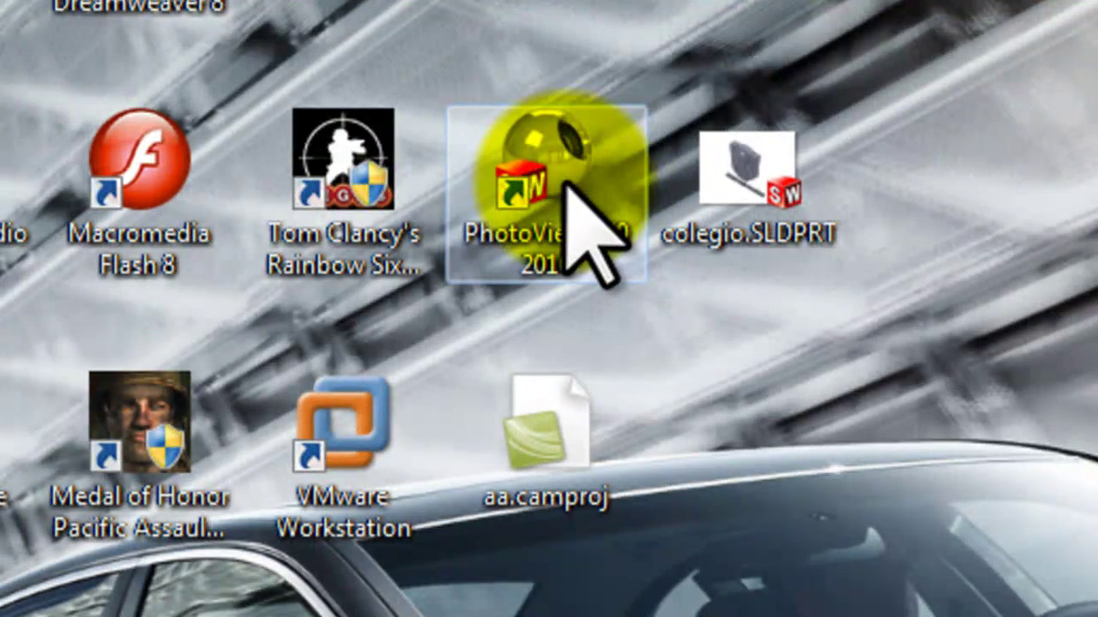
pyautogui.doubleClick(592, 228)
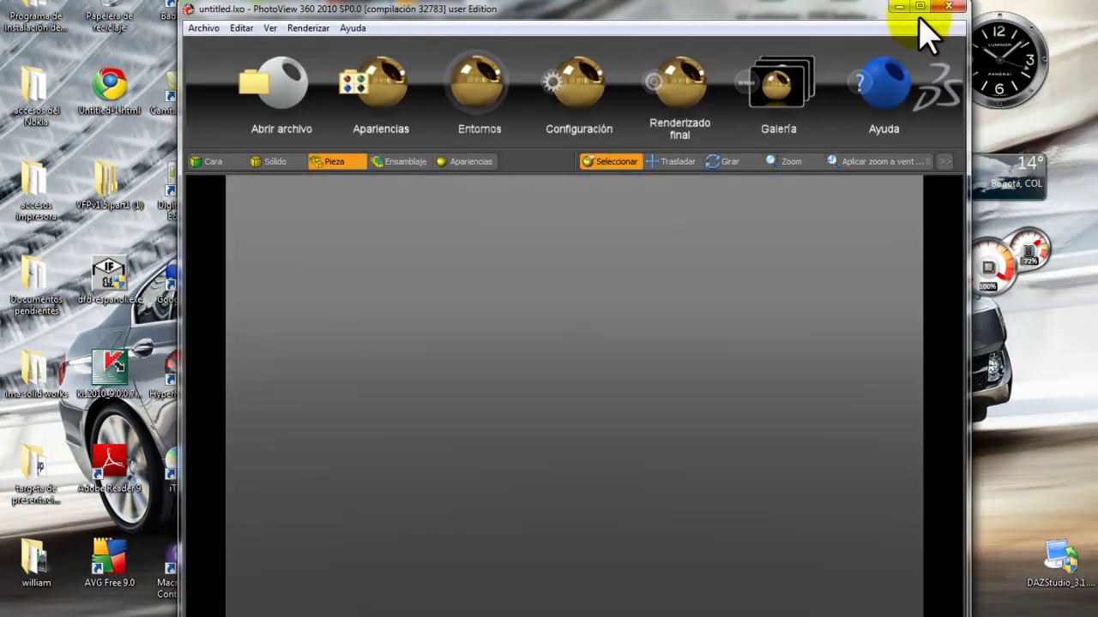
pyautogui.click(920, 7)
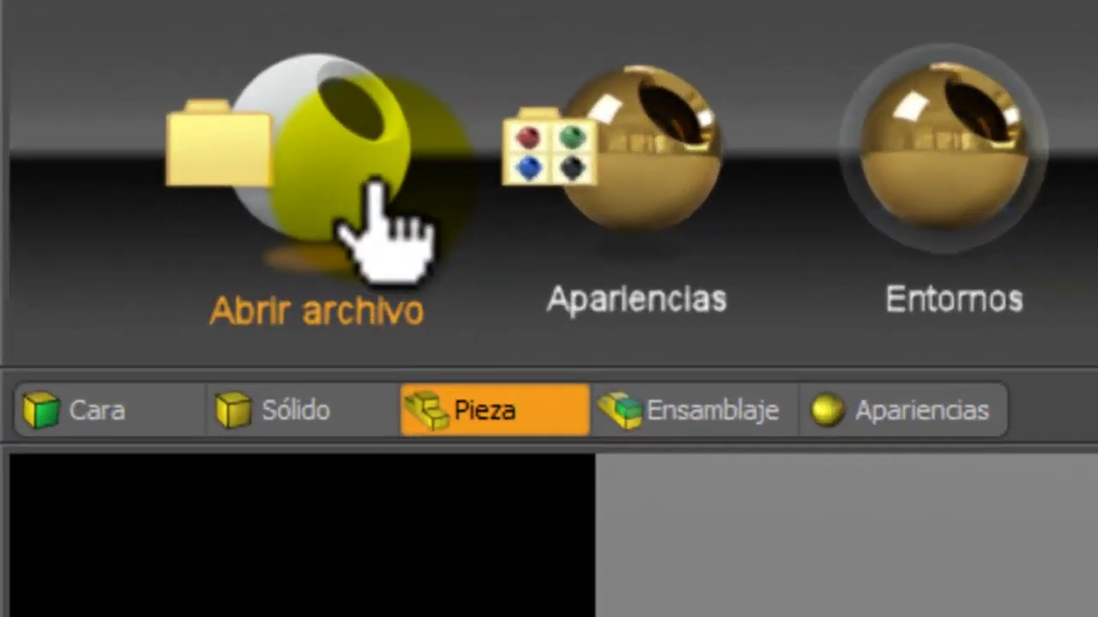
# - Open the part file colegio.SLDPRT from the Desktop folder
pyautogui.click(357, 180)
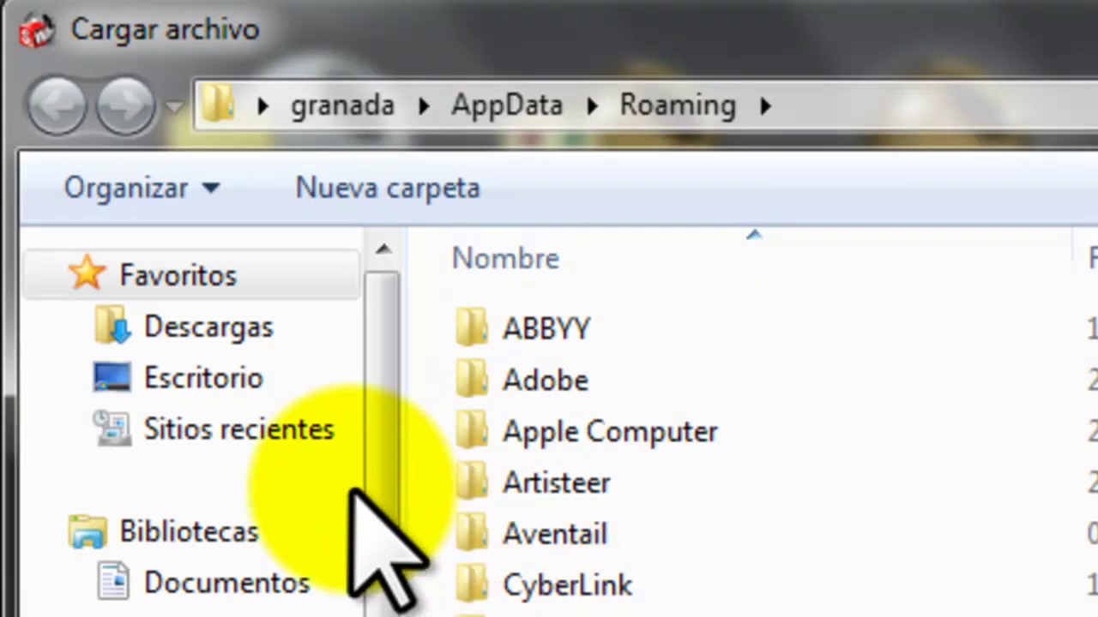
pyautogui.scroll(-2, 269, 377)
pyautogui.click(265, 407)
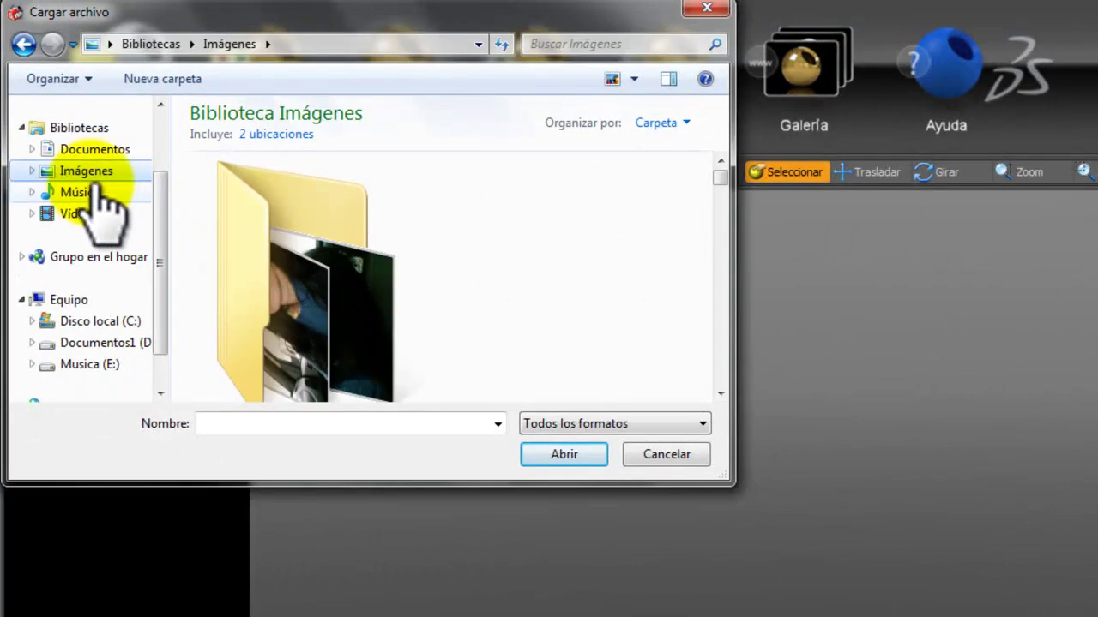
pyautogui.moveTo(160, 231); pyautogui.dragTo(160, 183)
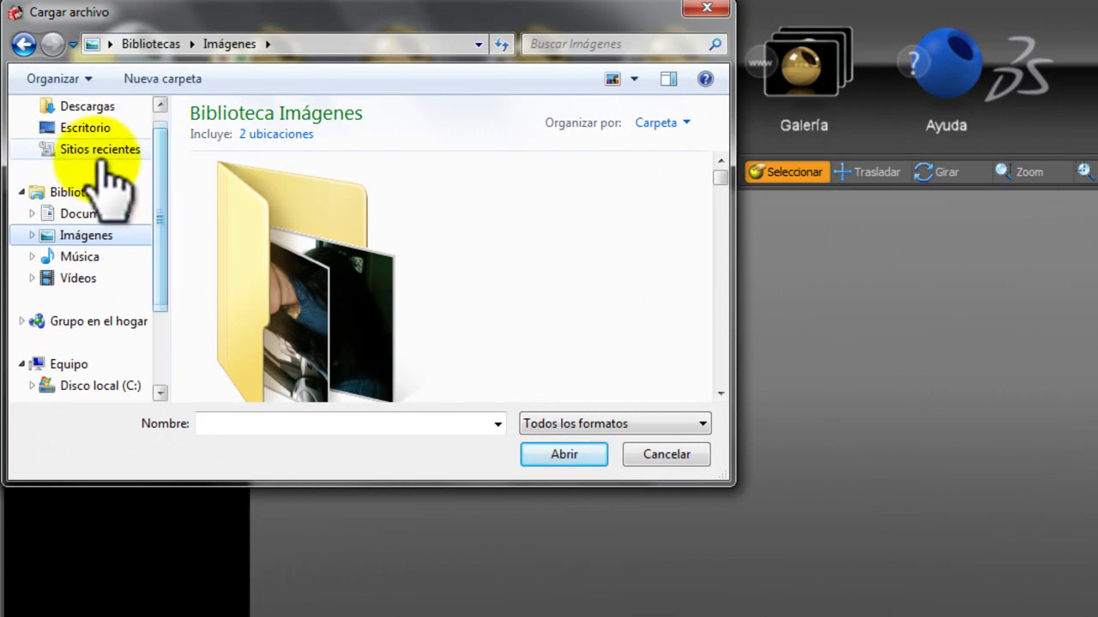
pyautogui.click(88, 130)
pyautogui.moveTo(712, 148); pyautogui.dragTo(709, 302)
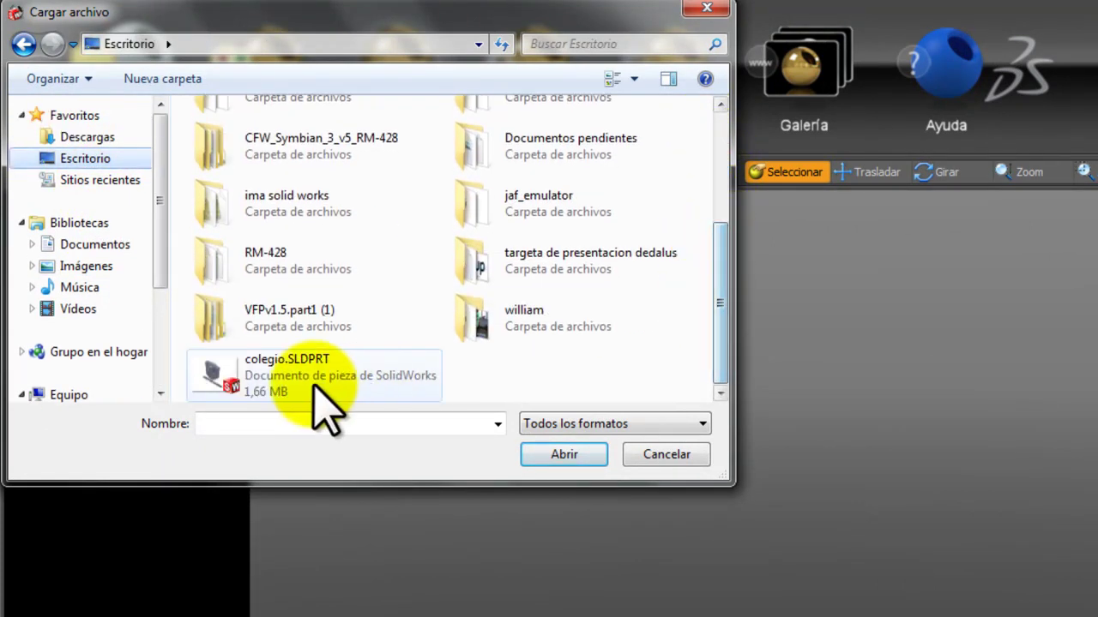
pyautogui.click(286, 375)
pyautogui.click(563, 455)
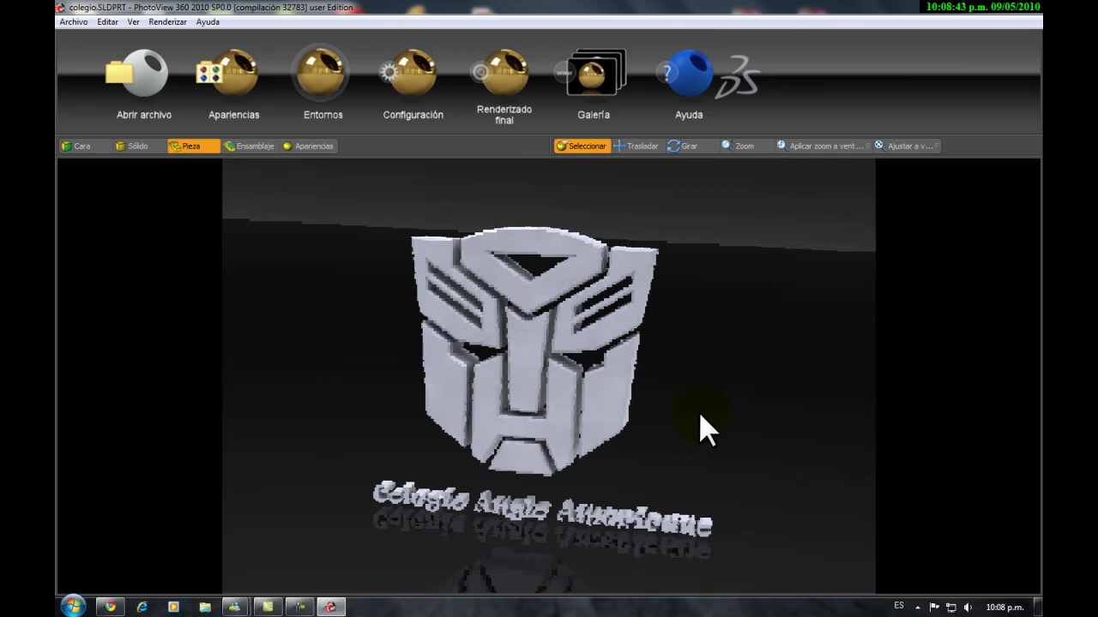
# - Open the appearances library and browse the fabric and lights material folders
pyautogui.moveTo(704, 420)
pyautogui.mouseDown(button='middle')
pyautogui.moveTo(500, 447)
pyautogui.moveTo(631, 435)
pyautogui.mouseUp(button='middle')
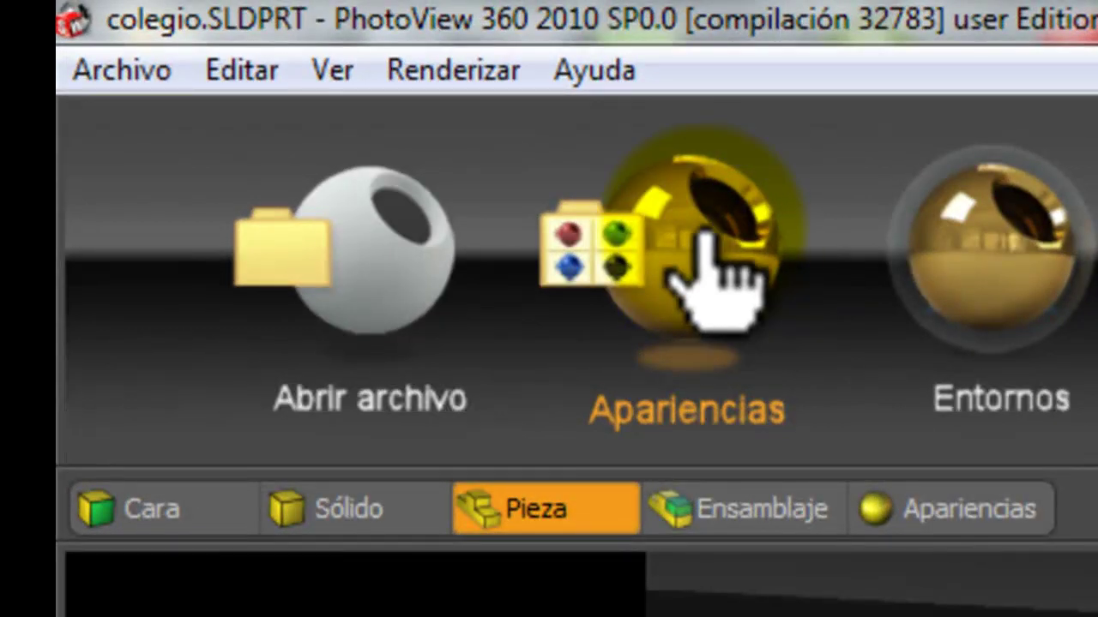
pyautogui.click(711, 266)
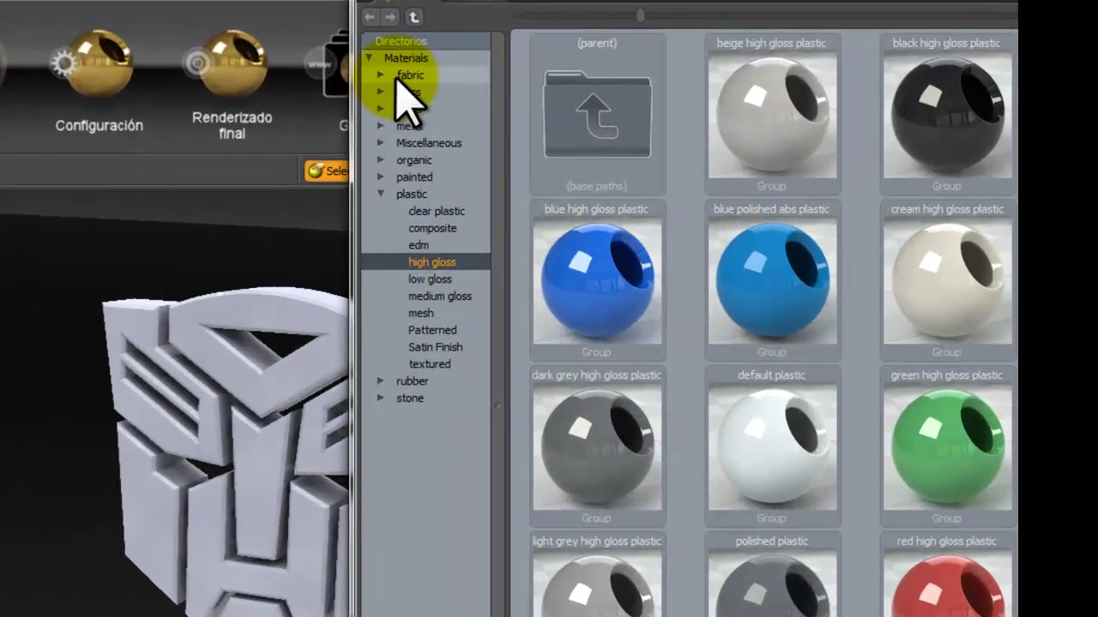
pyautogui.click(410, 75)
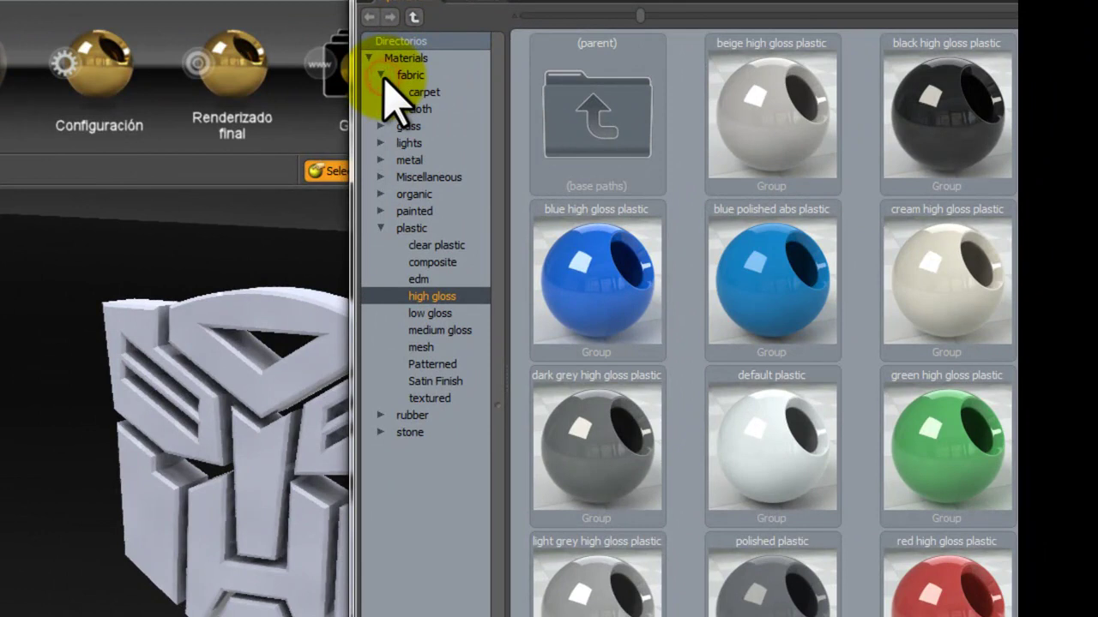
pyautogui.click(382, 77)
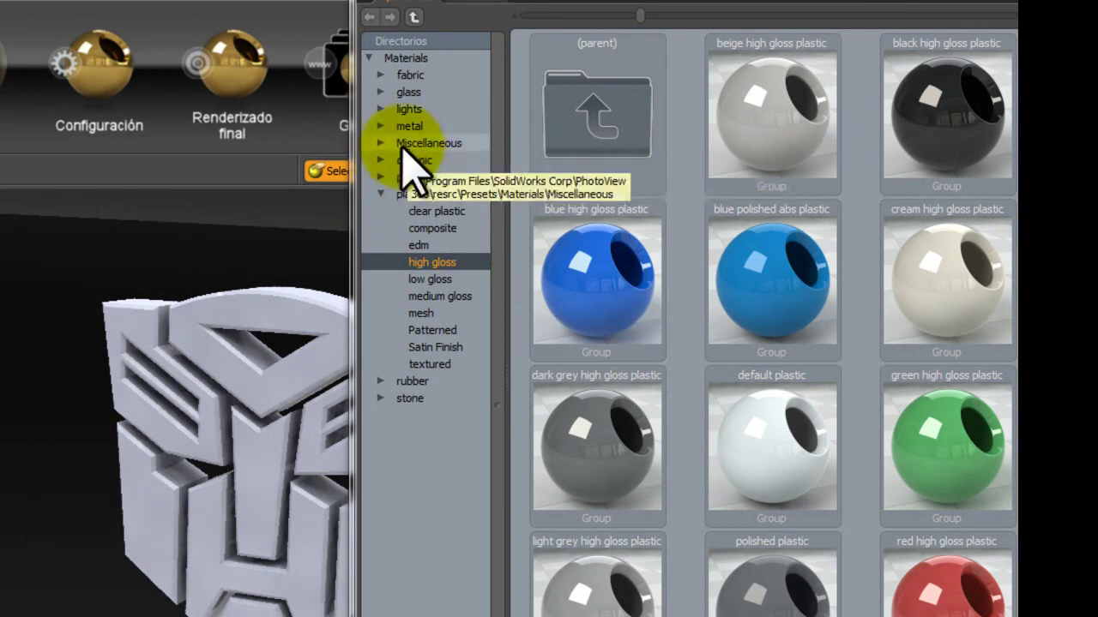
pyautogui.click(382, 110)
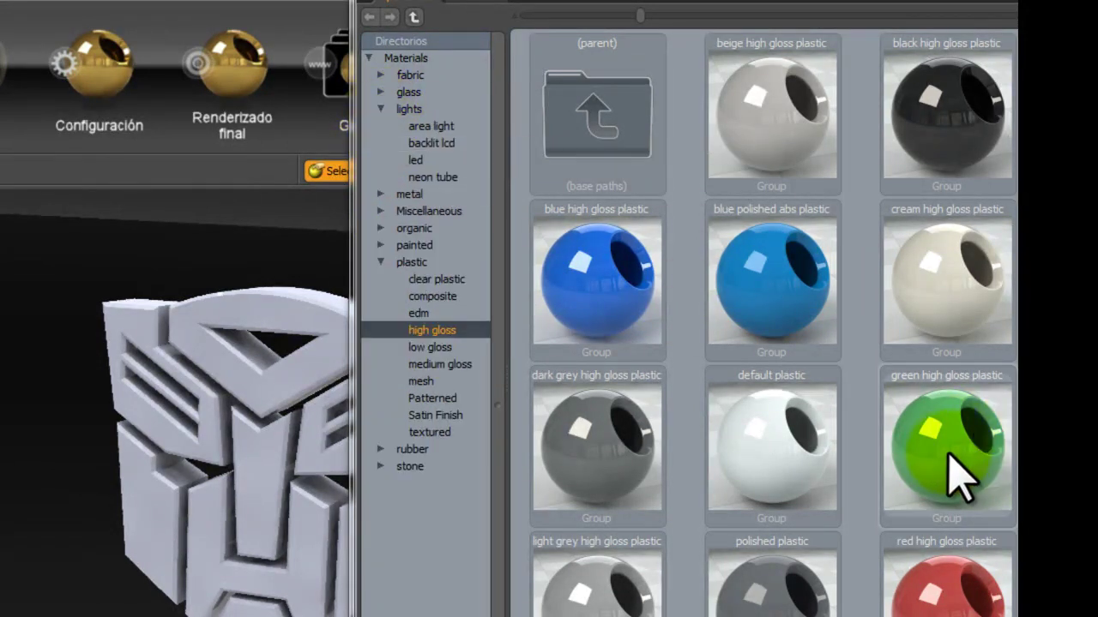
# - Apply green high gloss plastic to the whole part and move the appearances window aside to uncover the model
pyautogui.click(932, 427)
pyautogui.click(802, 38)
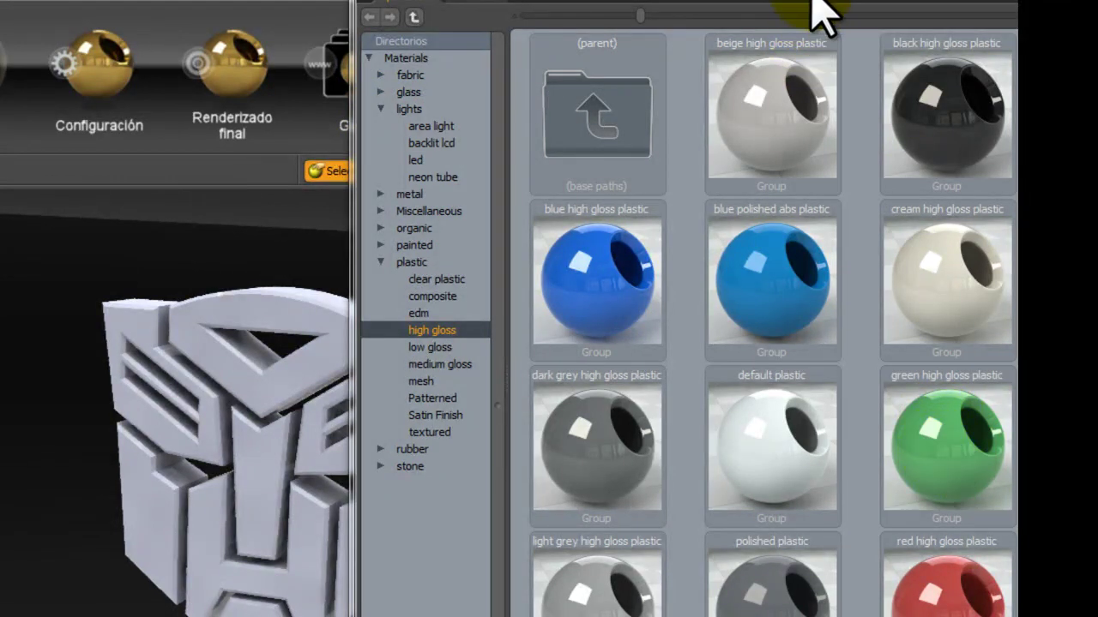
pyautogui.moveTo(836, 5); pyautogui.dragTo(883, 7)
pyautogui.moveTo(969, 453); pyautogui.dragTo(278, 387)
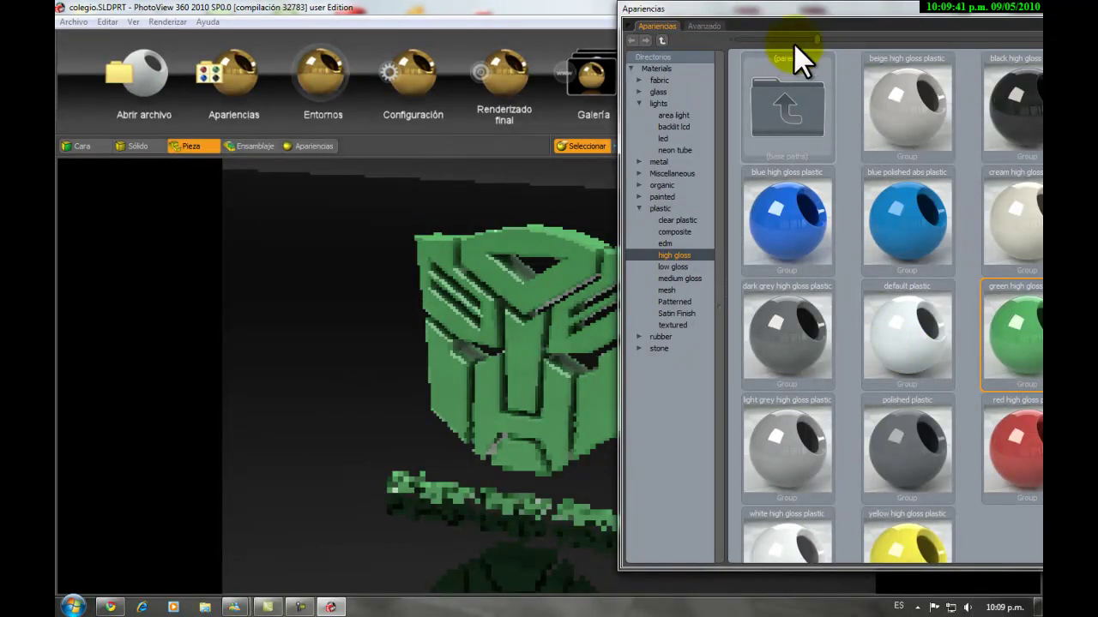
pyautogui.moveTo(793, 10); pyautogui.dragTo(905, 15)
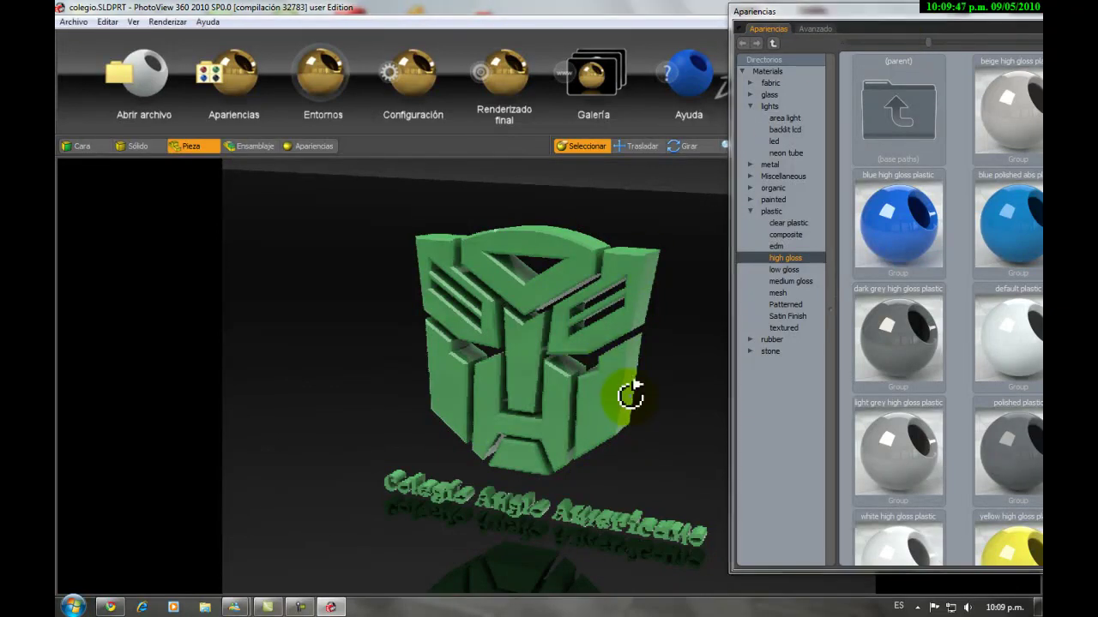
# - Set appearances to apply per face and put beige high gloss plastic on the narrow side face of the emblem's upper-right block
pyautogui.moveTo(611, 394); pyautogui.dragTo(320, 453)
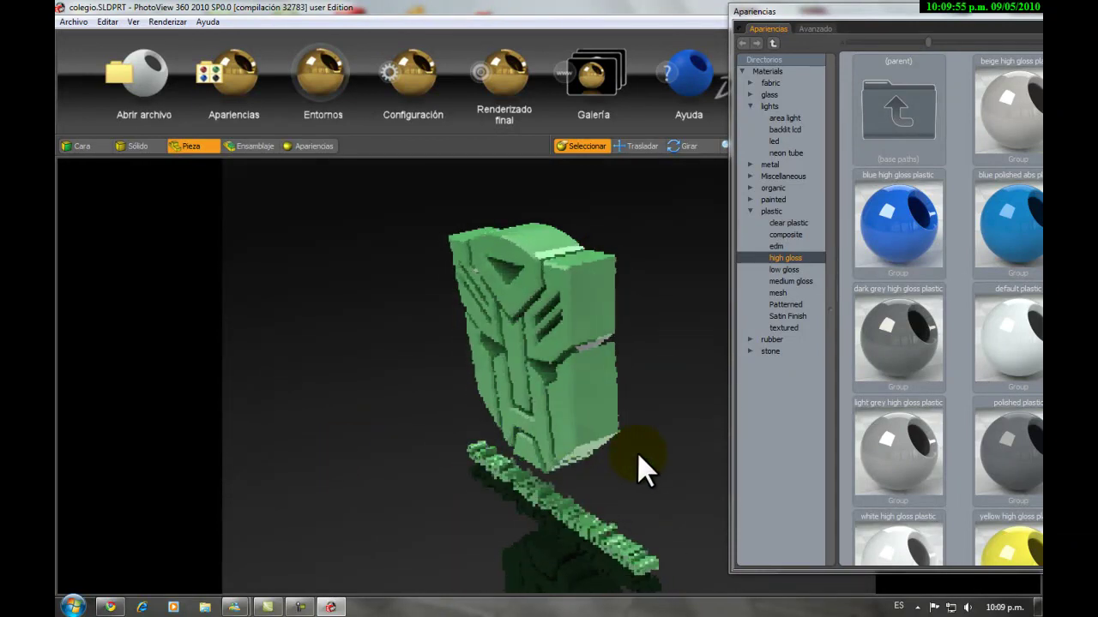
pyautogui.moveTo(611, 456); pyautogui.dragTo(318, 457)
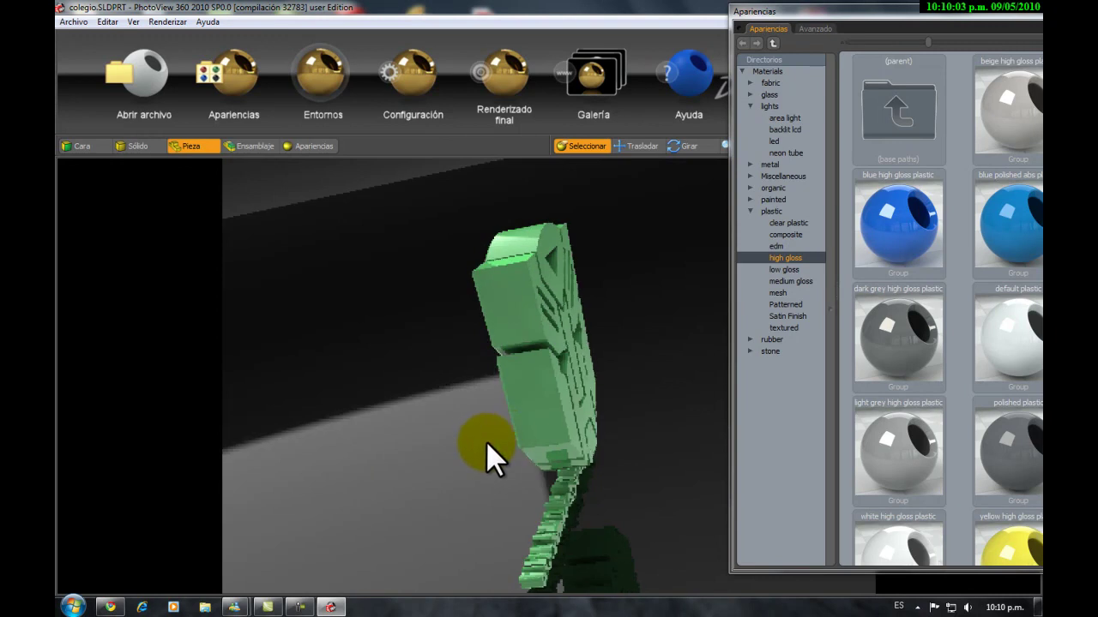
pyautogui.moveTo(538, 439); pyautogui.dragTo(695, 385)
pyautogui.moveTo(558, 385); pyautogui.dragTo(691, 382)
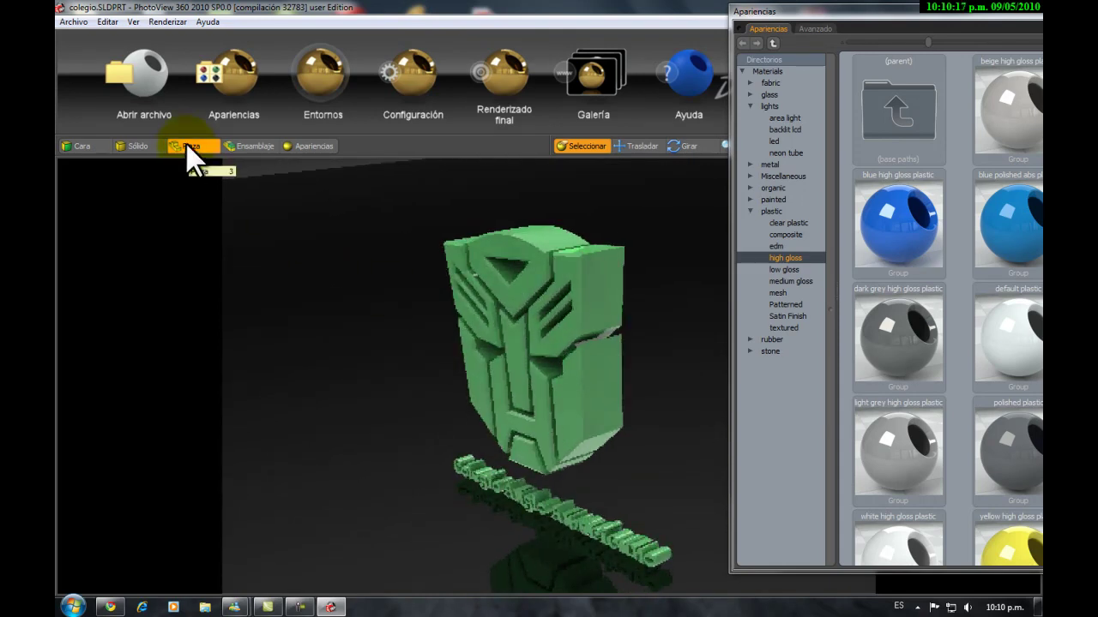
pyautogui.moveTo(400, 370); pyautogui.dragTo(436, 372)
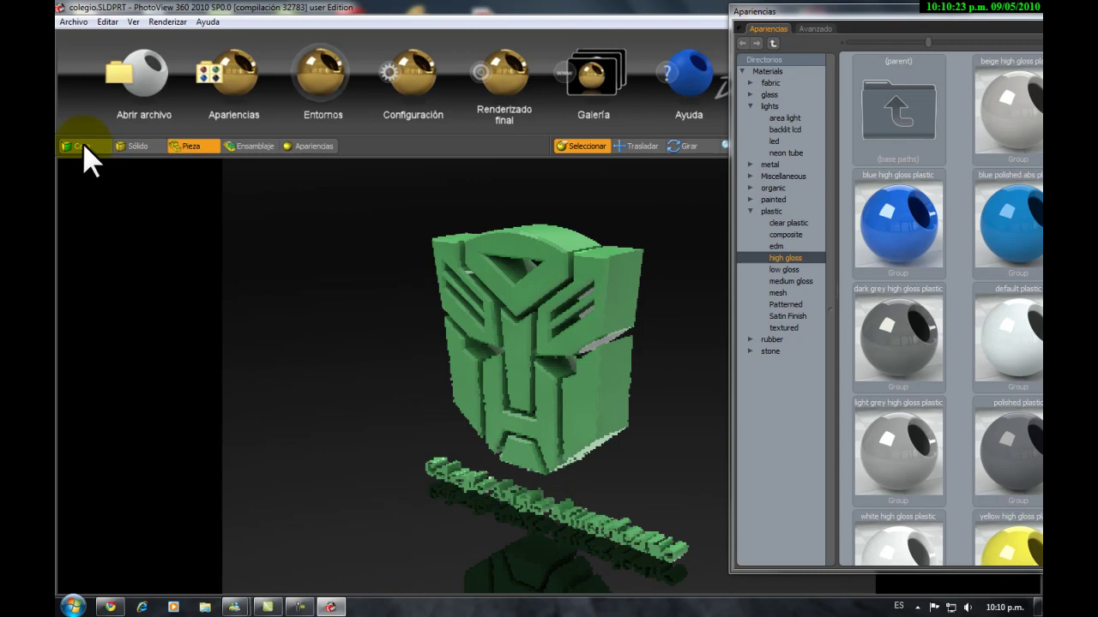
pyautogui.click(84, 144)
pyautogui.moveTo(950, 10); pyautogui.dragTo(911, 10)
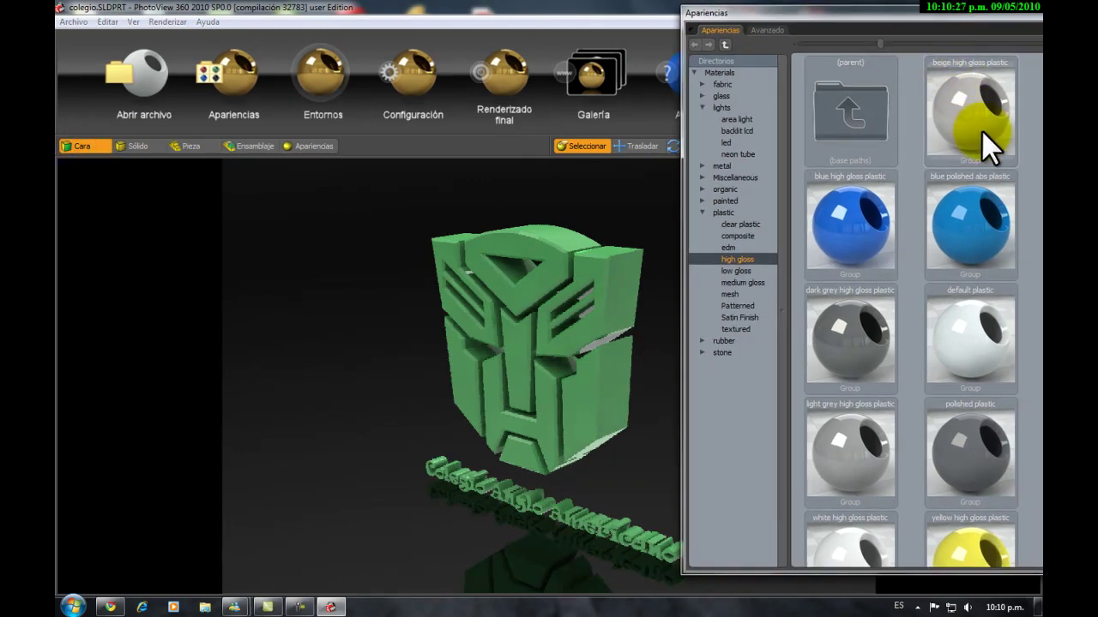
pyautogui.moveTo(978, 124); pyautogui.dragTo(606, 282)
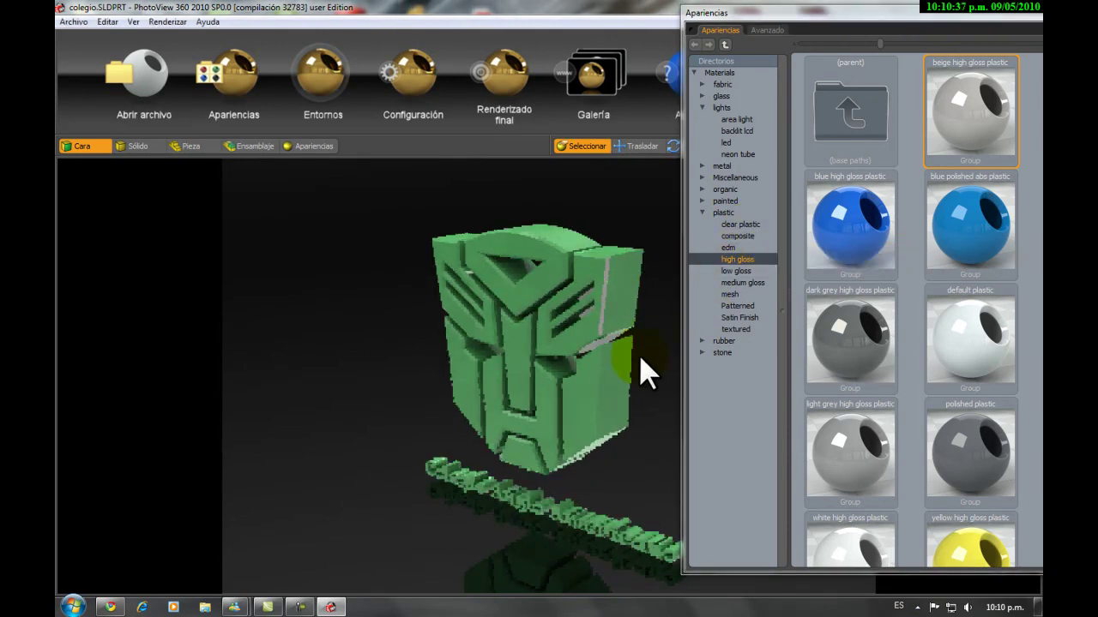
# - Apply default plastic to the front faces of several letters in the text below the emblem
pyautogui.moveTo(643, 375)
pyautogui.mouseDown()
pyautogui.moveTo(650, 358)
pyautogui.moveTo(658, 367)
pyautogui.mouseUp()
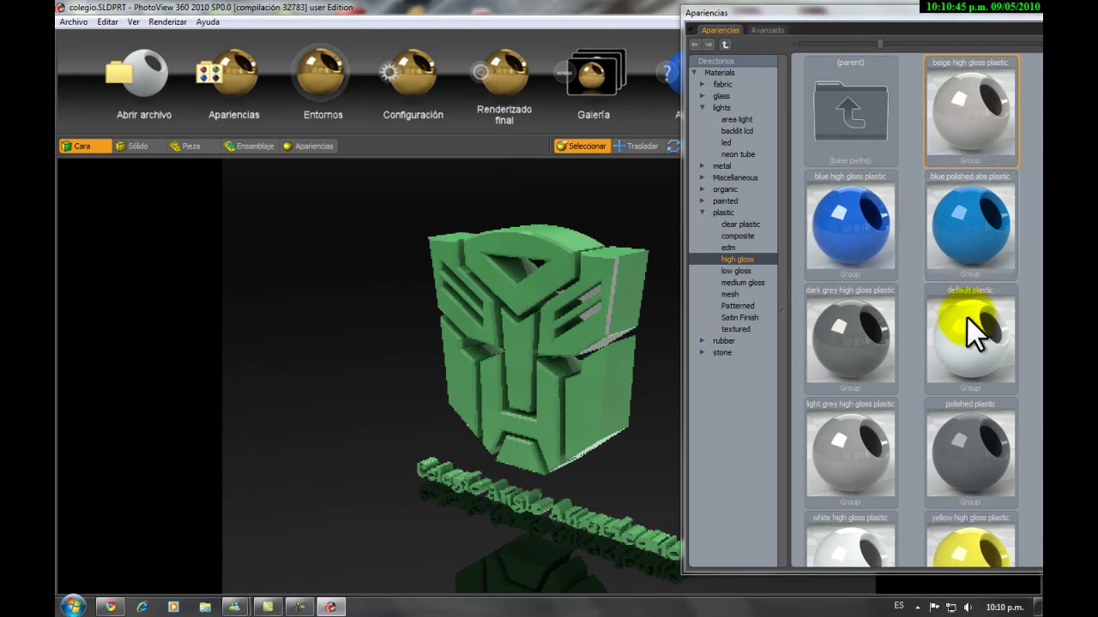
pyautogui.moveTo(962, 328); pyautogui.dragTo(557, 434)
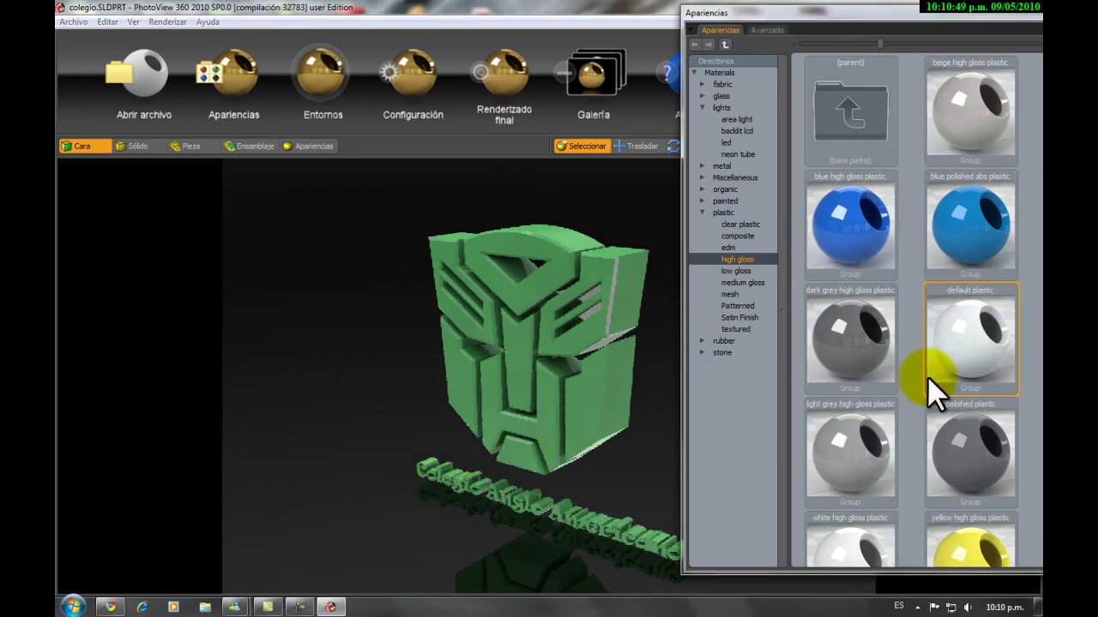
pyautogui.moveTo(965, 353); pyautogui.dragTo(462, 514)
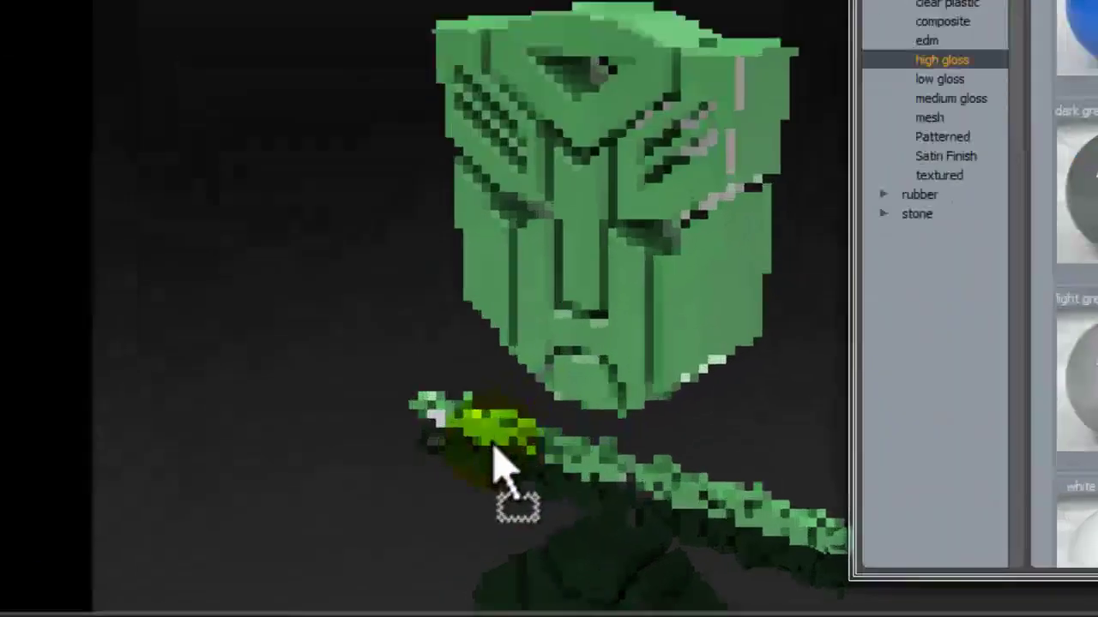
pyautogui.moveTo(496, 463); pyautogui.dragTo(482, 452)
pyautogui.moveTo(546, 331); pyautogui.dragTo(530, 283)
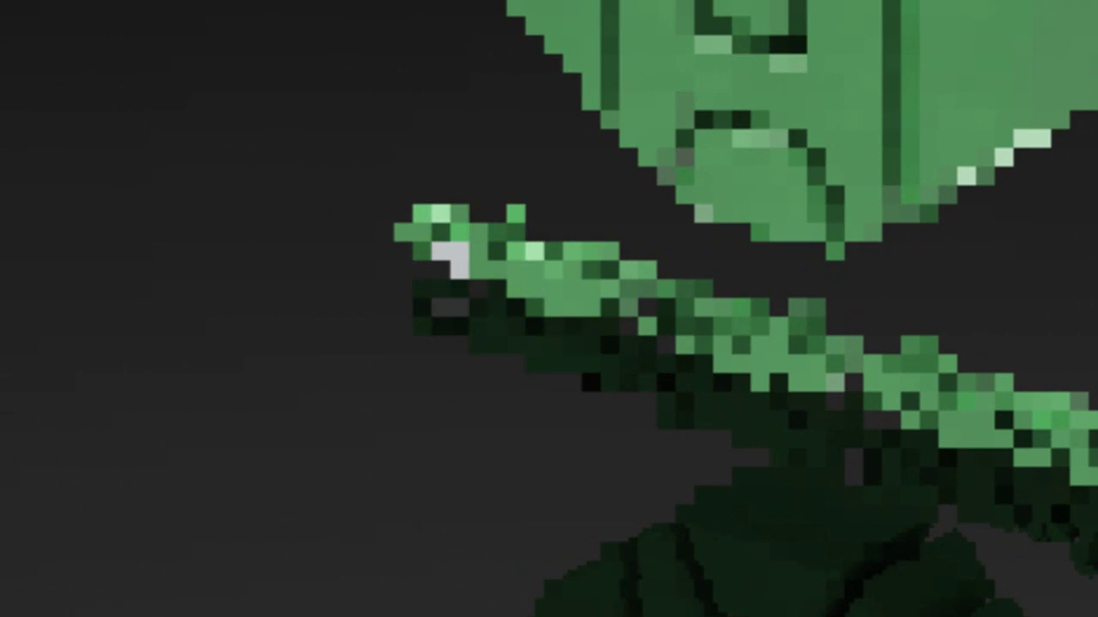
pyautogui.moveTo(1093, 361); pyautogui.dragTo(479, 270)
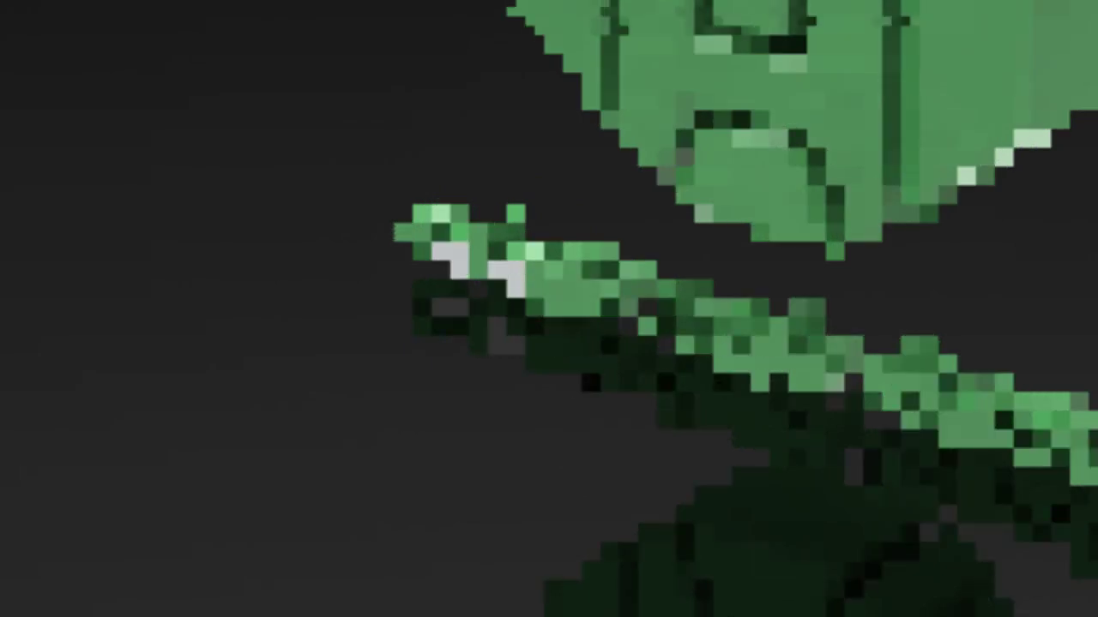
pyautogui.click(766, 214)
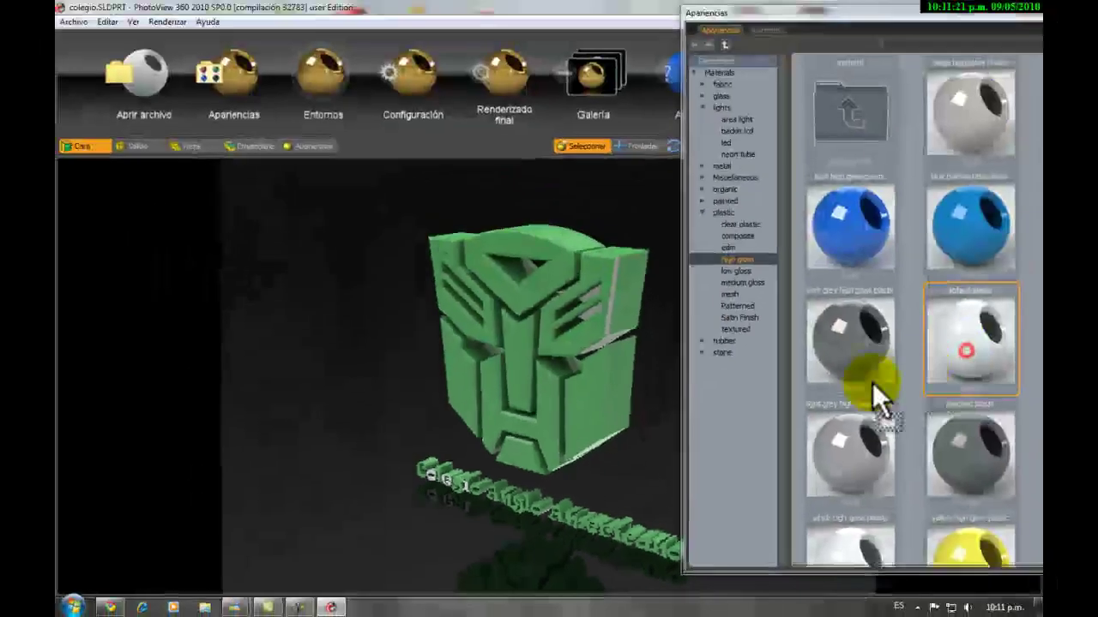
pyautogui.moveTo(872, 382); pyautogui.dragTo(568, 487)
pyautogui.moveTo(494, 506); pyautogui.dragTo(501, 511)
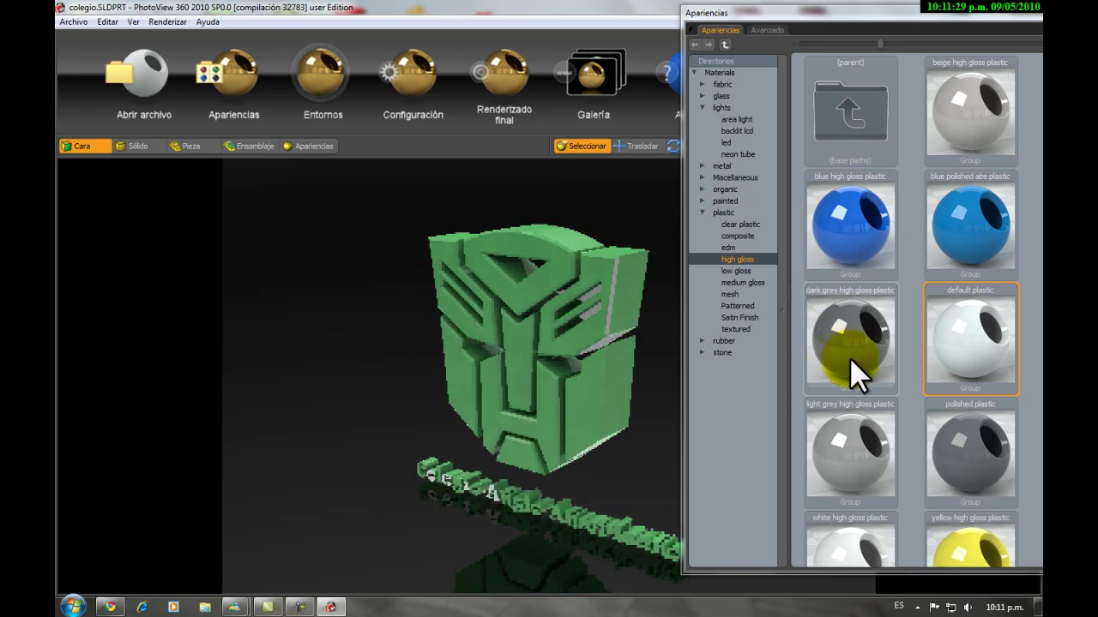
# - Apply dark grey high gloss plastic to the front of the emblem's H-shaped lower piece and polished plastic to its triangular forehead piece
pyautogui.moveTo(856, 353); pyautogui.dragTo(546, 407)
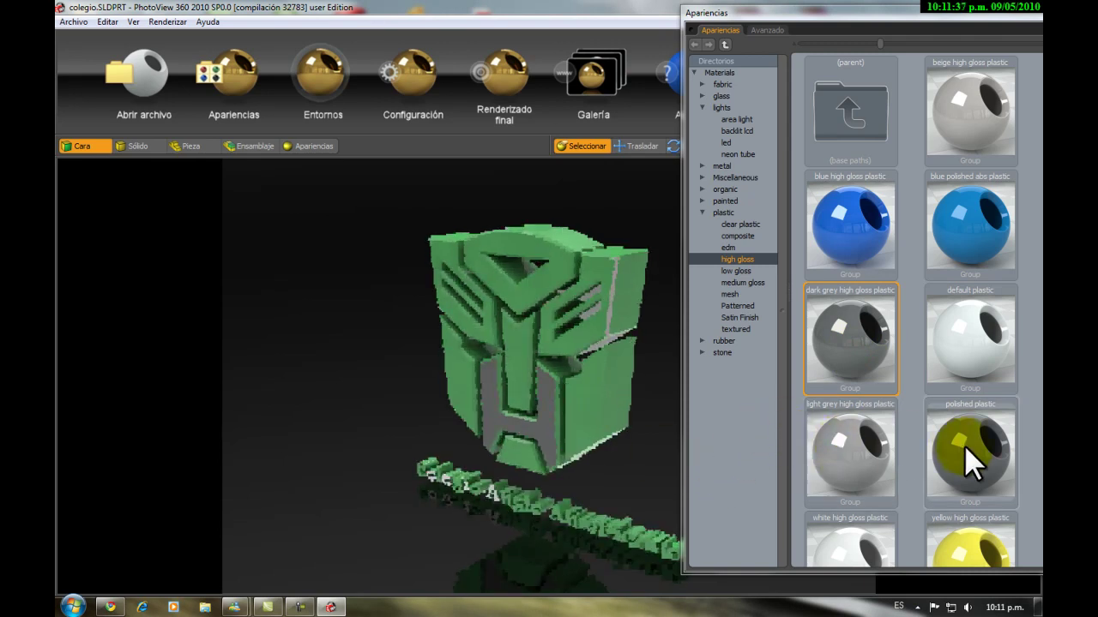
pyautogui.moveTo(956, 451); pyautogui.dragTo(668, 390)
pyautogui.moveTo(543, 286); pyautogui.dragTo(538, 286)
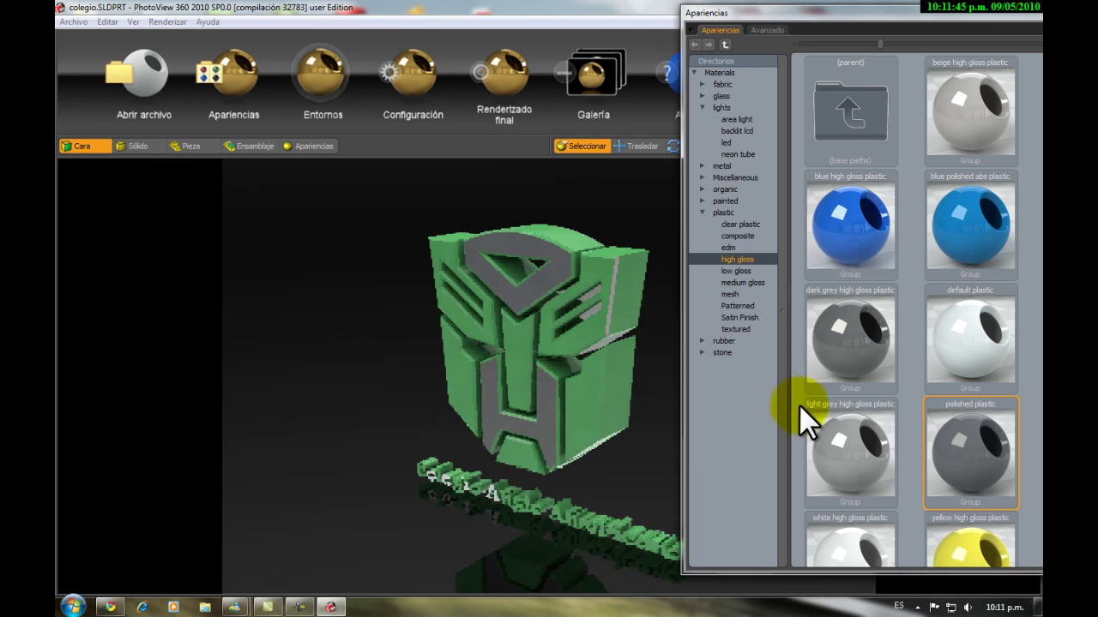
# - Apply default plastic to the inner faces around the slots in the emblem's upper-right block
pyautogui.moveTo(961, 351); pyautogui.dragTo(620, 351)
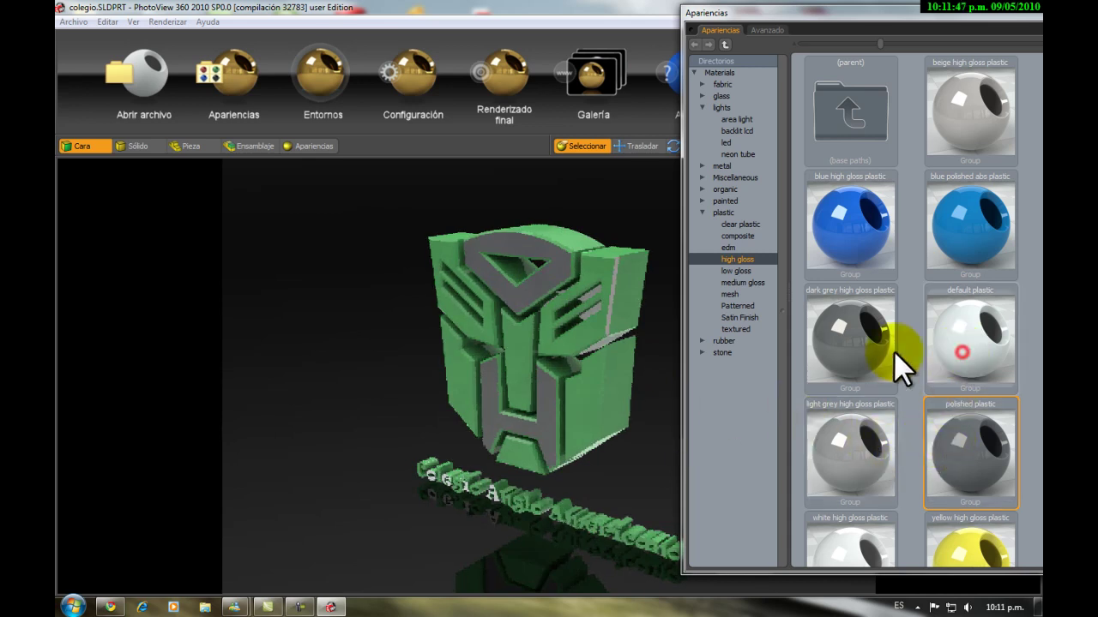
pyautogui.moveTo(554, 315); pyautogui.dragTo(554, 316)
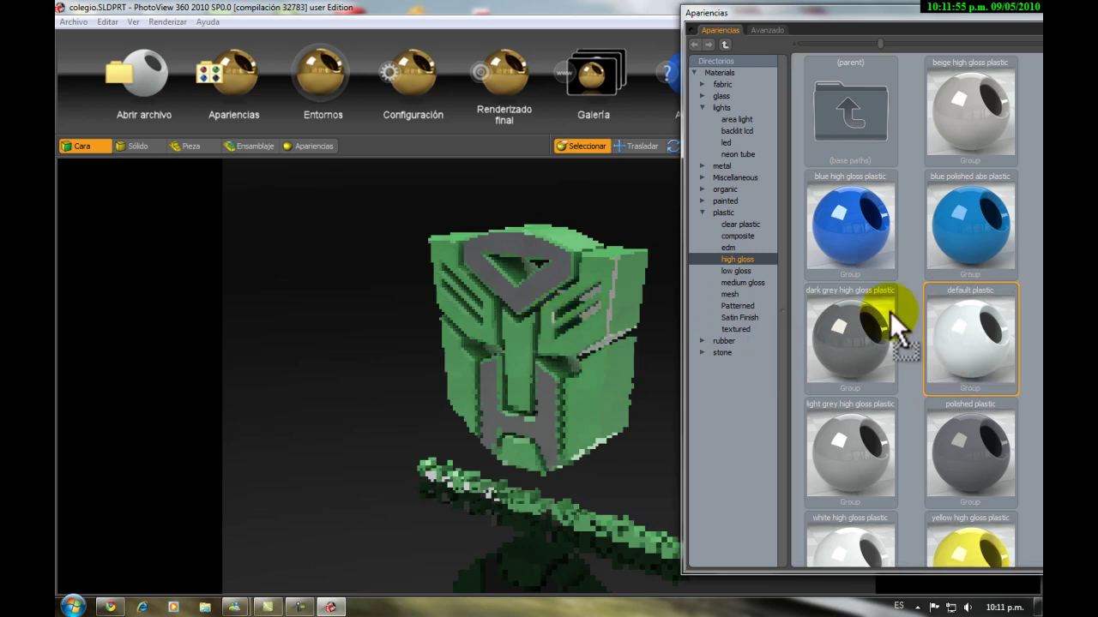
pyautogui.moveTo(965, 346)
pyautogui.mouseDown()
pyautogui.moveTo(676, 343)
pyautogui.moveTo(575, 297)
pyautogui.mouseUp()
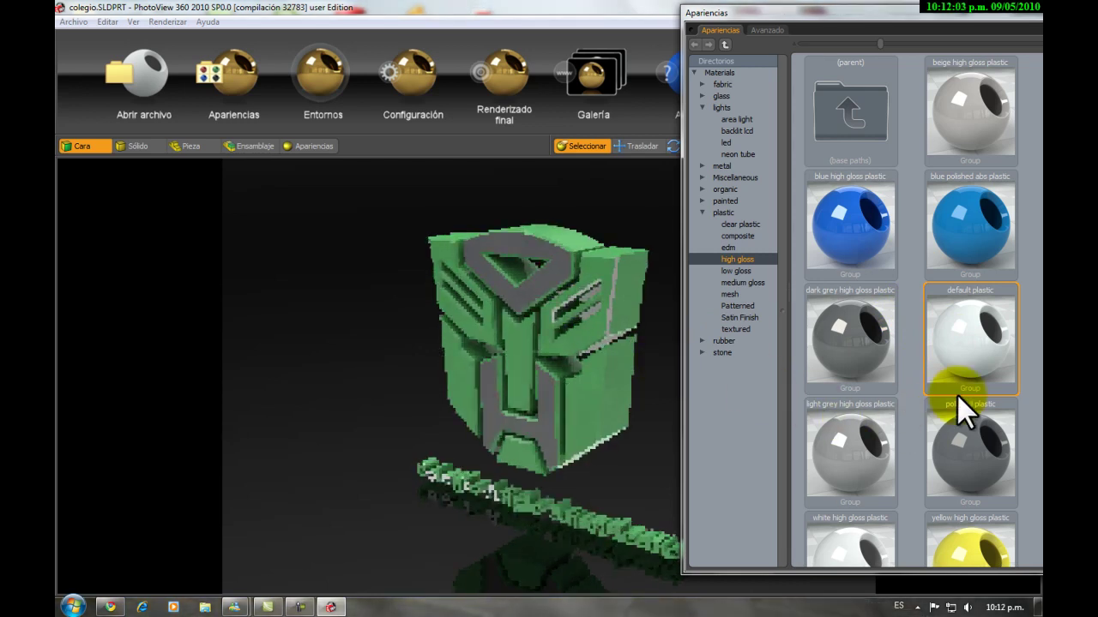
# - Apply default plastic to the inner faces around the slots in the emblem's upper-left block
pyautogui.moveTo(978, 367); pyautogui.dragTo(525, 330)
pyautogui.moveTo(473, 293); pyautogui.dragTo(464, 297)
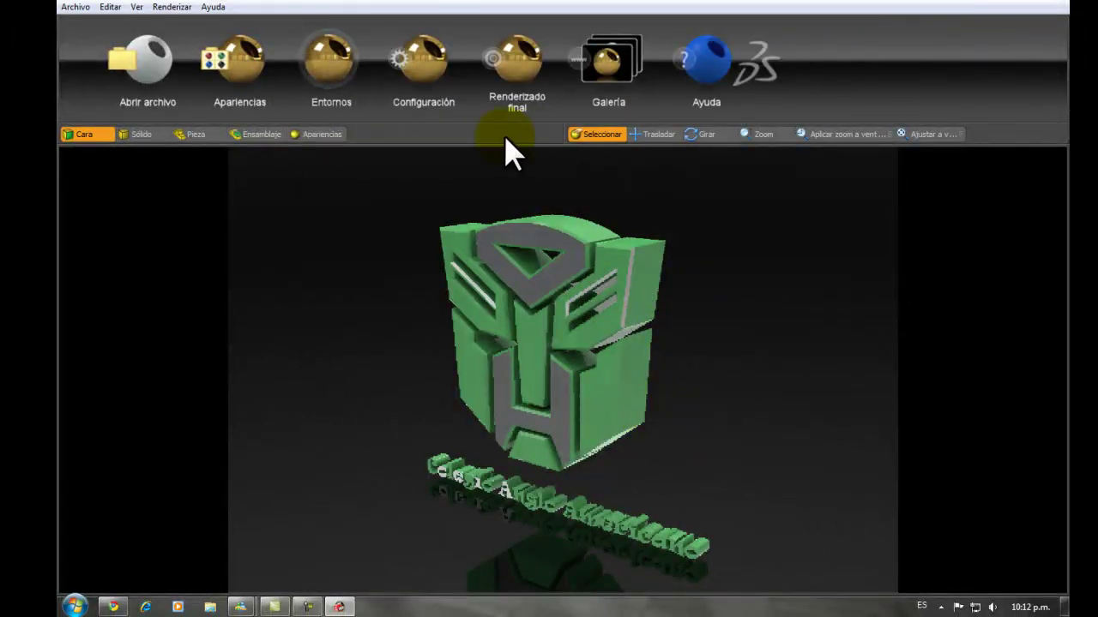
# - Apply the kitchen environment to the scene and close the environments library
pyautogui.click(333, 90)
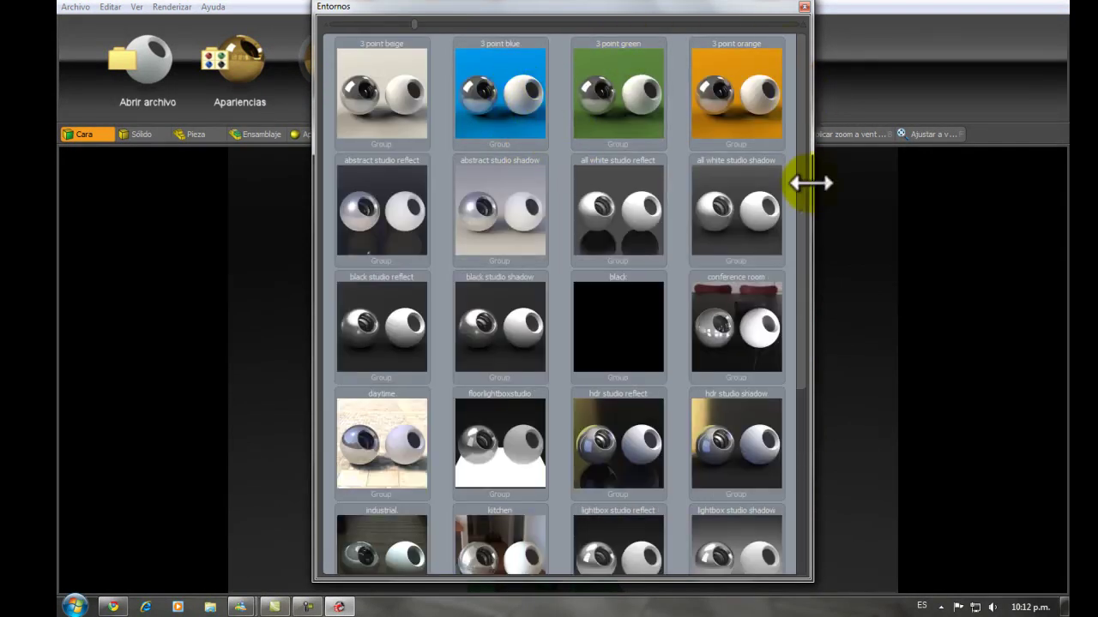
pyautogui.moveTo(798, 241); pyautogui.dragTo(798, 383)
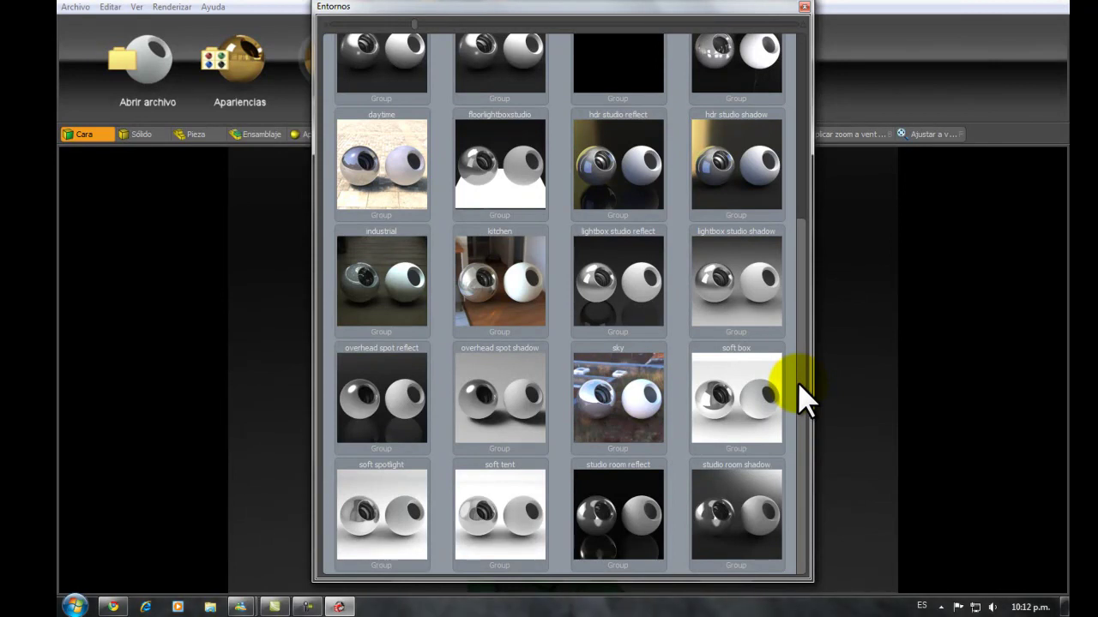
pyautogui.moveTo(663, 8); pyautogui.dragTo(1034, 10)
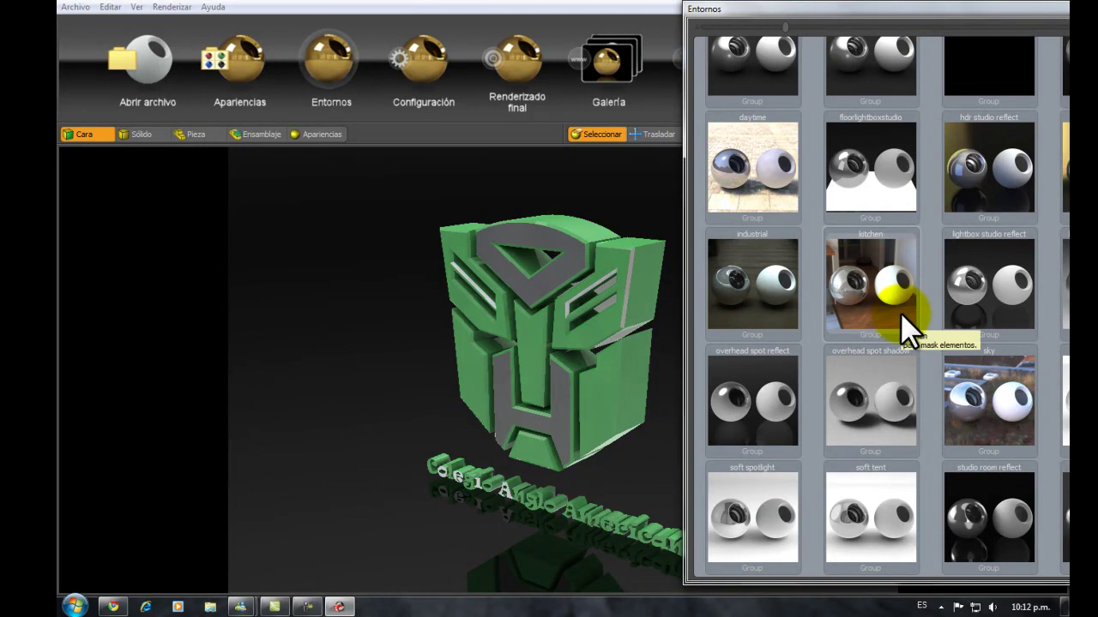
pyautogui.moveTo(892, 316); pyautogui.dragTo(380, 388)
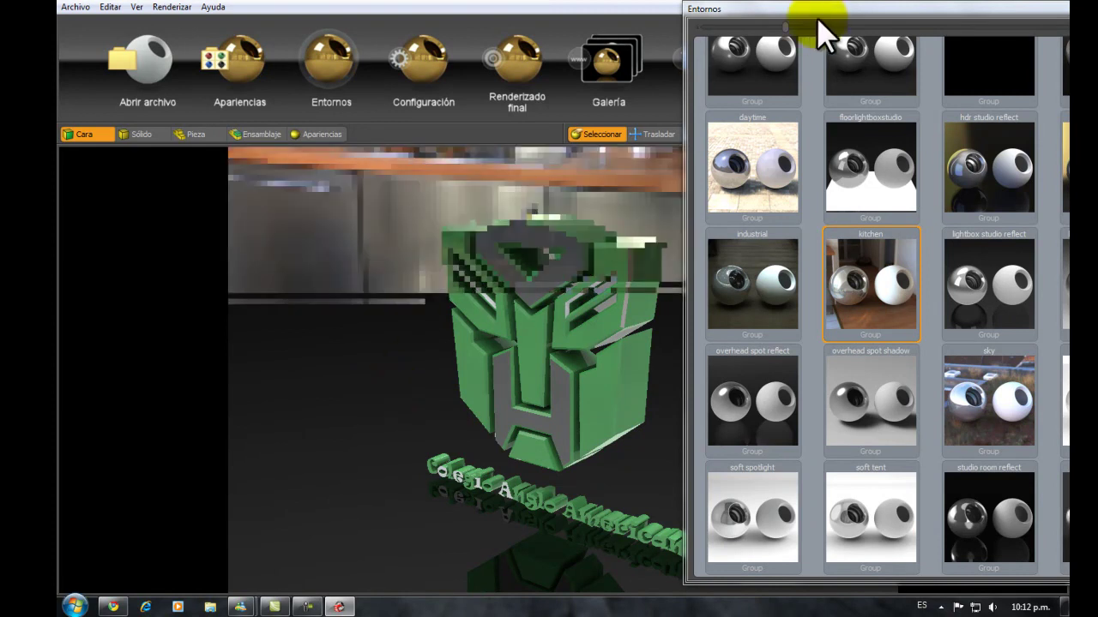
pyautogui.moveTo(1012, 12); pyautogui.dragTo(833, 25)
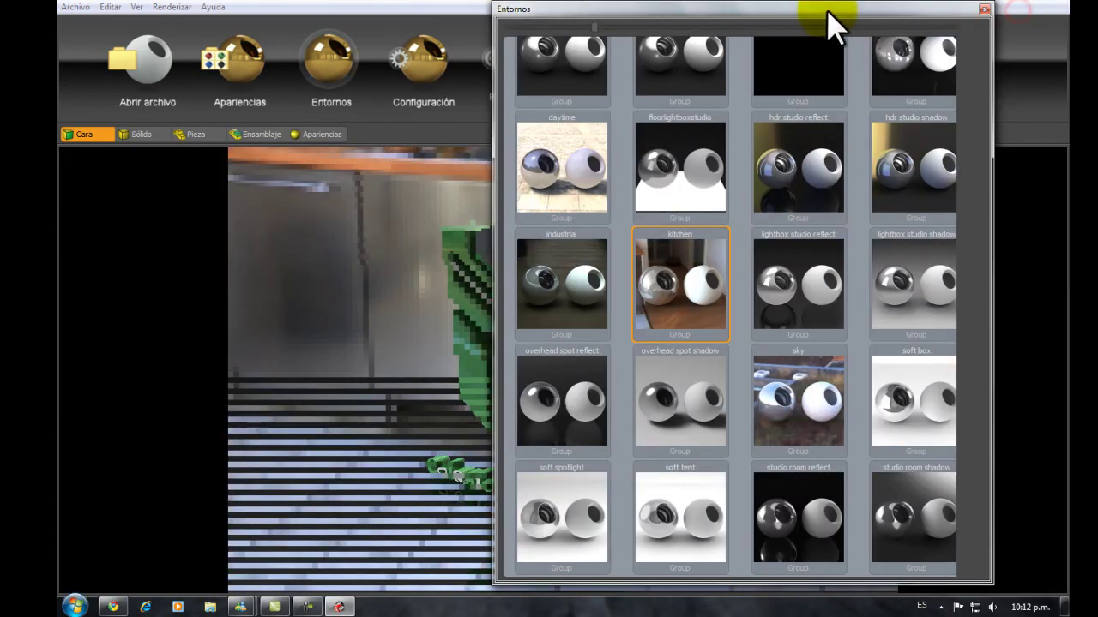
pyautogui.click(983, 10)
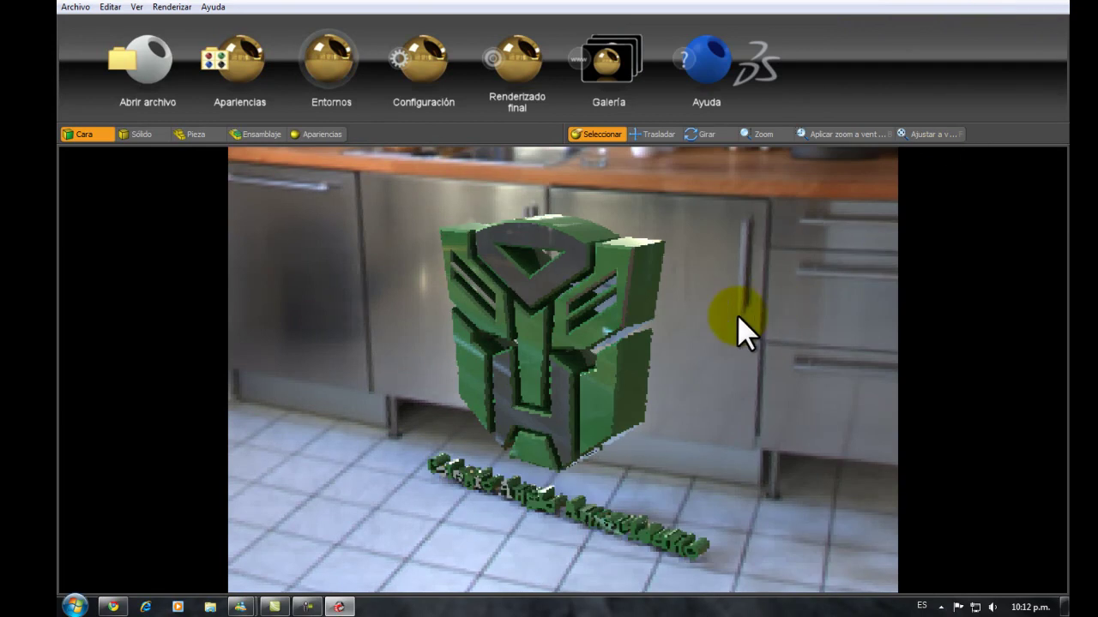
# - Examine the emblem and its lettering against the kitchen background from several angles
pyautogui.moveTo(724, 332); pyautogui.dragTo(255, 399, button='middle')
pyautogui.moveTo(191, 454); pyautogui.dragTo(861, 217, button='middle')
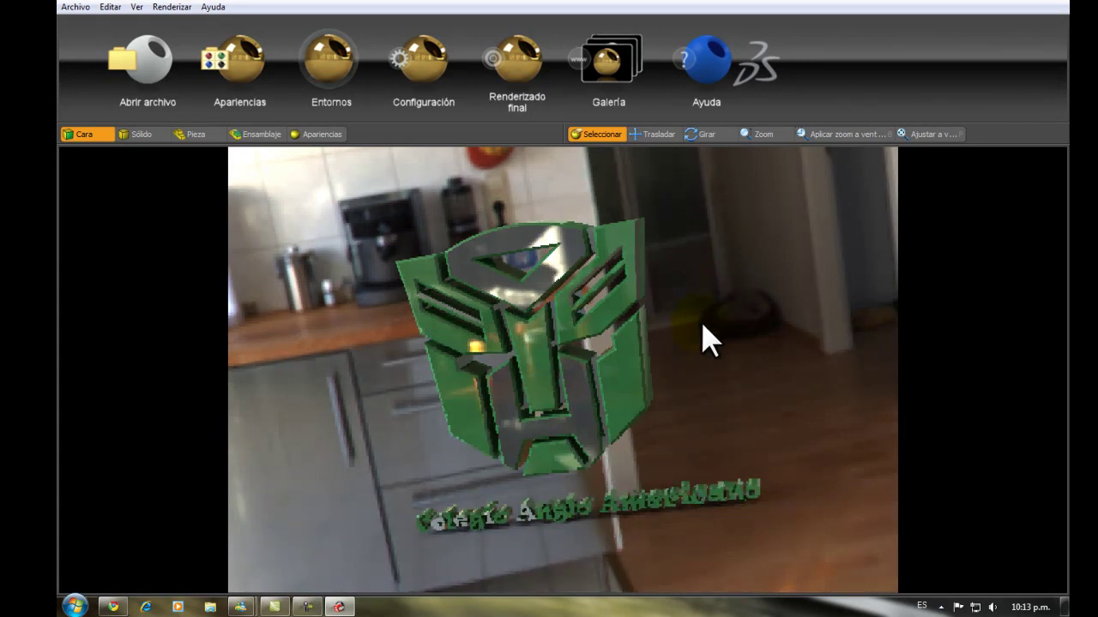
pyautogui.moveTo(705, 348); pyautogui.dragTo(720, 380, button='middle')
pyautogui.moveTo(684, 411); pyautogui.dragTo(683, 426, button='middle')
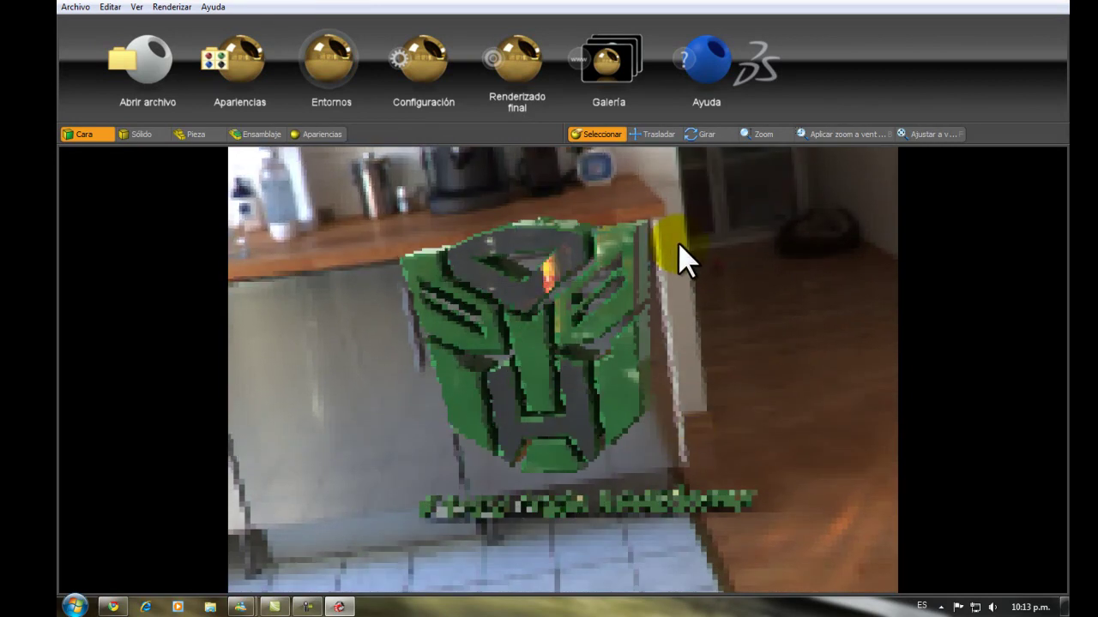
pyautogui.click(662, 134)
pyautogui.moveTo(544, 368)
pyautogui.mouseDown()
pyautogui.moveTo(637, 348)
pyautogui.moveTo(623, 335)
pyautogui.moveTo(566, 331)
pyautogui.moveTo(539, 346)
pyautogui.moveTo(537, 368)
pyautogui.mouseUp()
pyautogui.click(714, 140)
pyautogui.moveTo(678, 236); pyautogui.dragTo(649, 232)
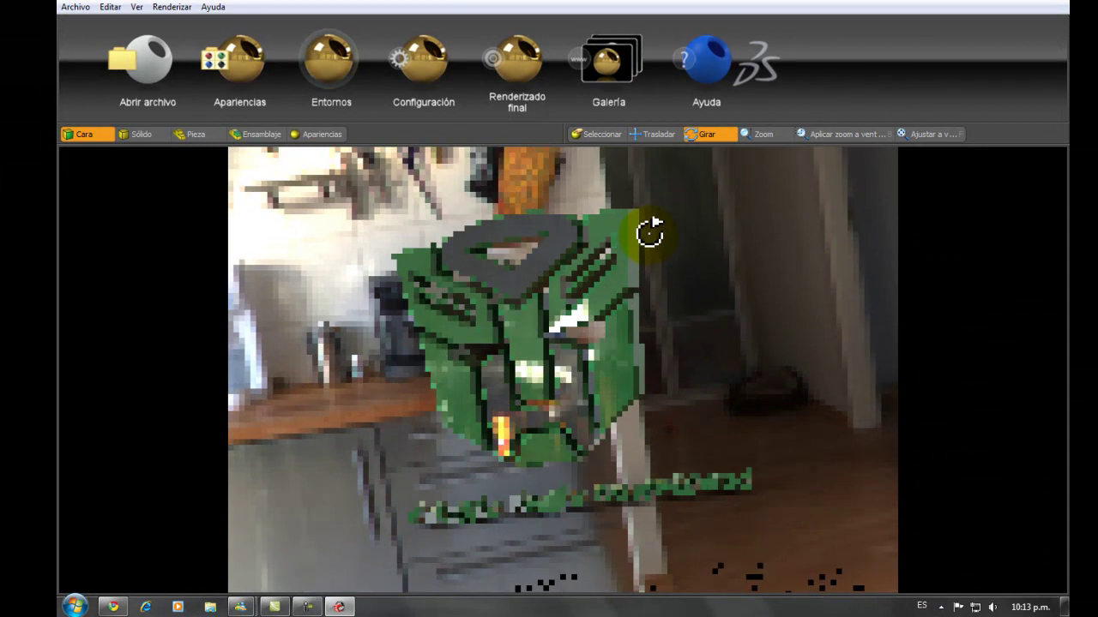
# - Frame the emblem larger in front of the kitchen's wooden counter and sink, and run the final render
pyautogui.click(764, 135)
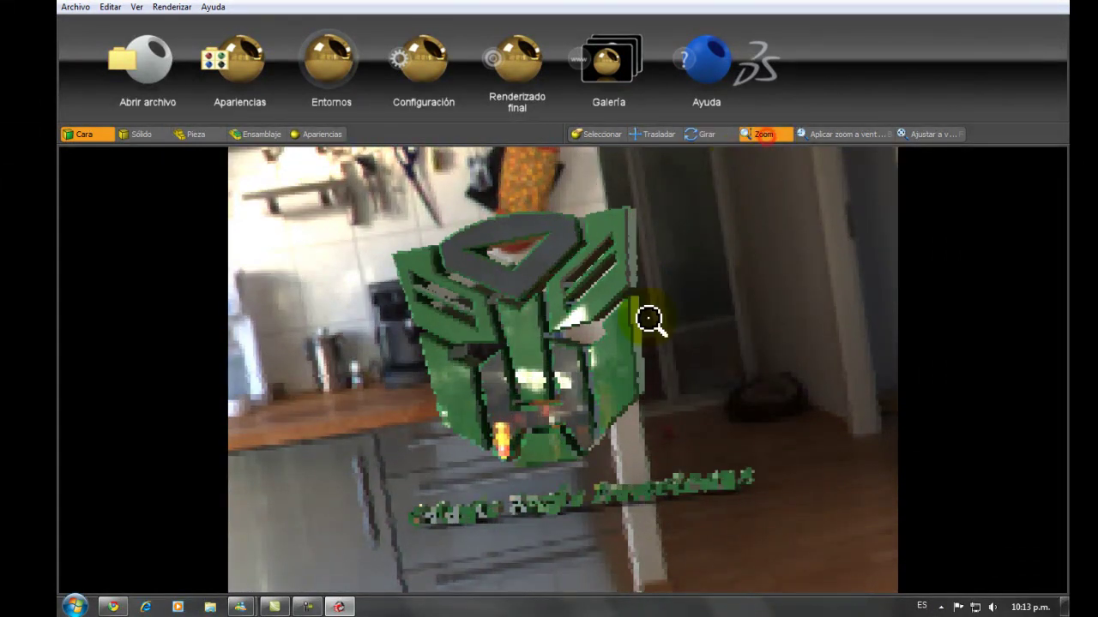
pyautogui.scroll(-5, 628, 349)
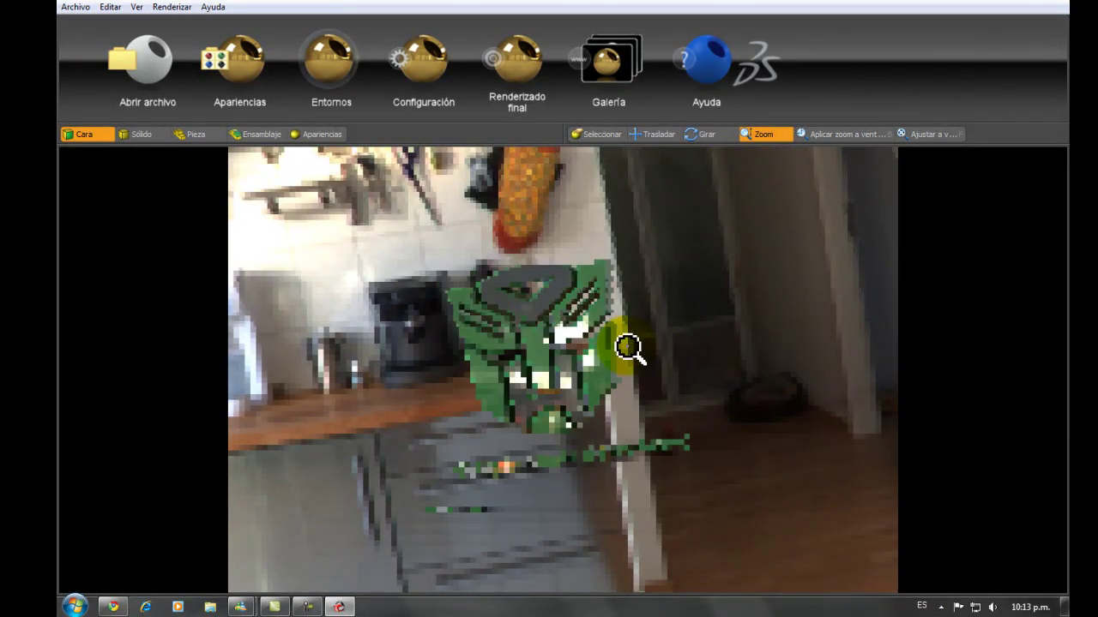
pyautogui.scroll(5, 571, 355)
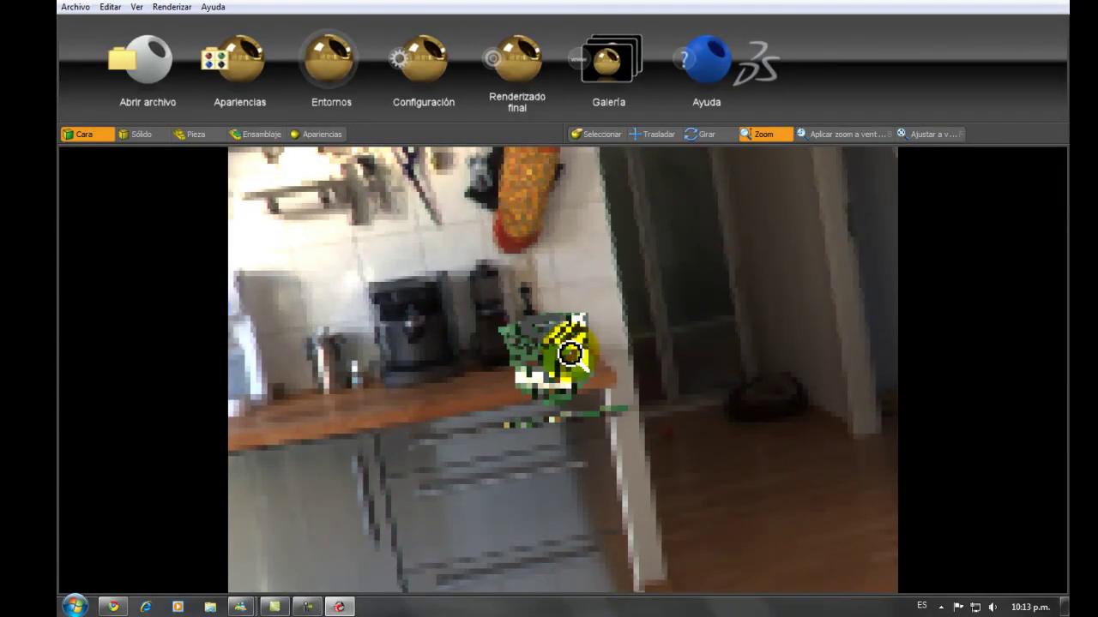
pyautogui.scroll(2, 571, 353)
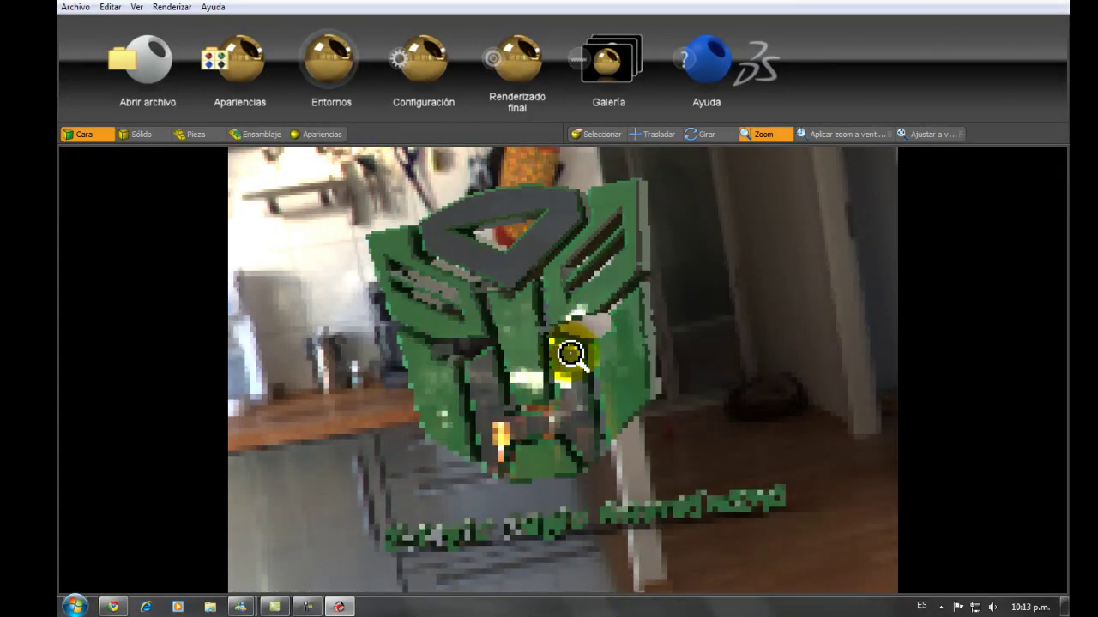
pyautogui.click(708, 134)
pyautogui.moveTo(659, 236); pyautogui.dragTo(686, 248)
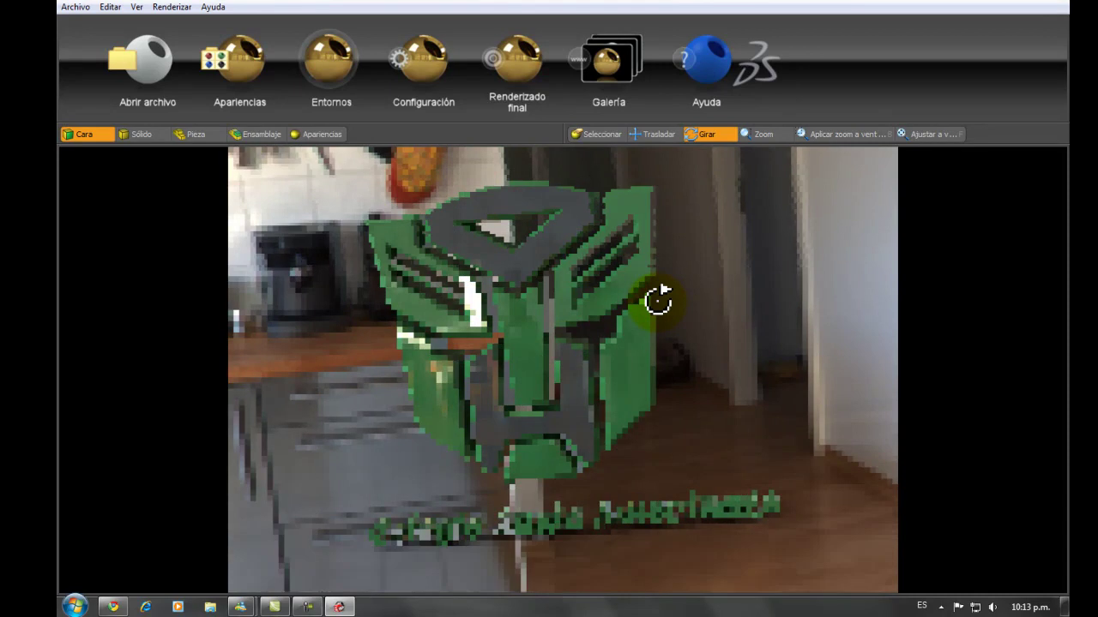
pyautogui.moveTo(722, 383); pyautogui.dragTo(742, 503)
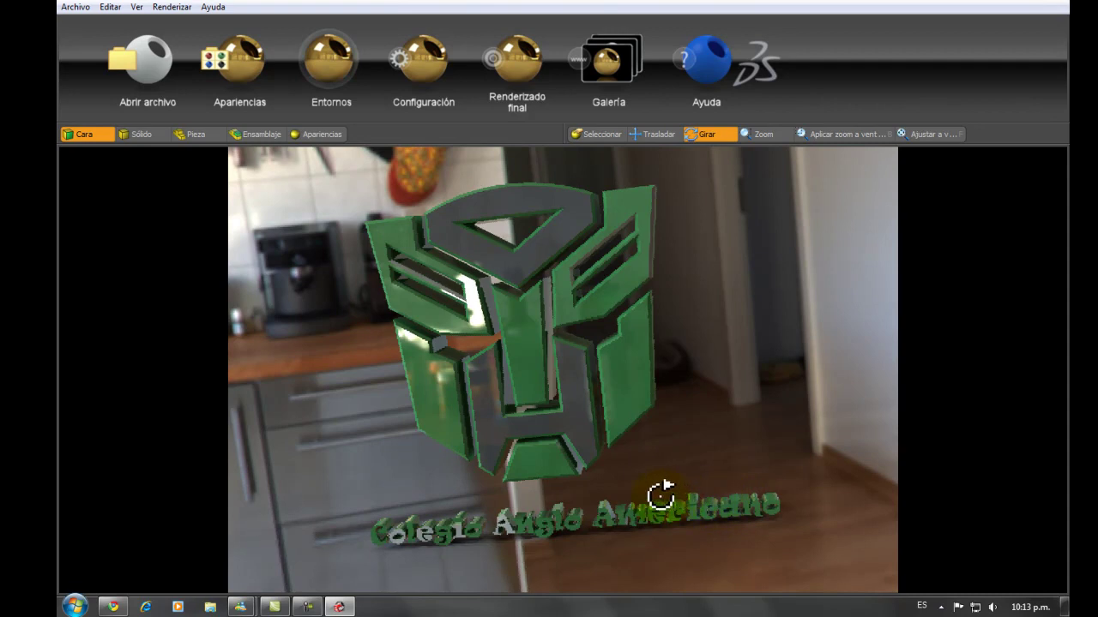
pyautogui.moveTo(660, 461); pyautogui.dragTo(592, 446)
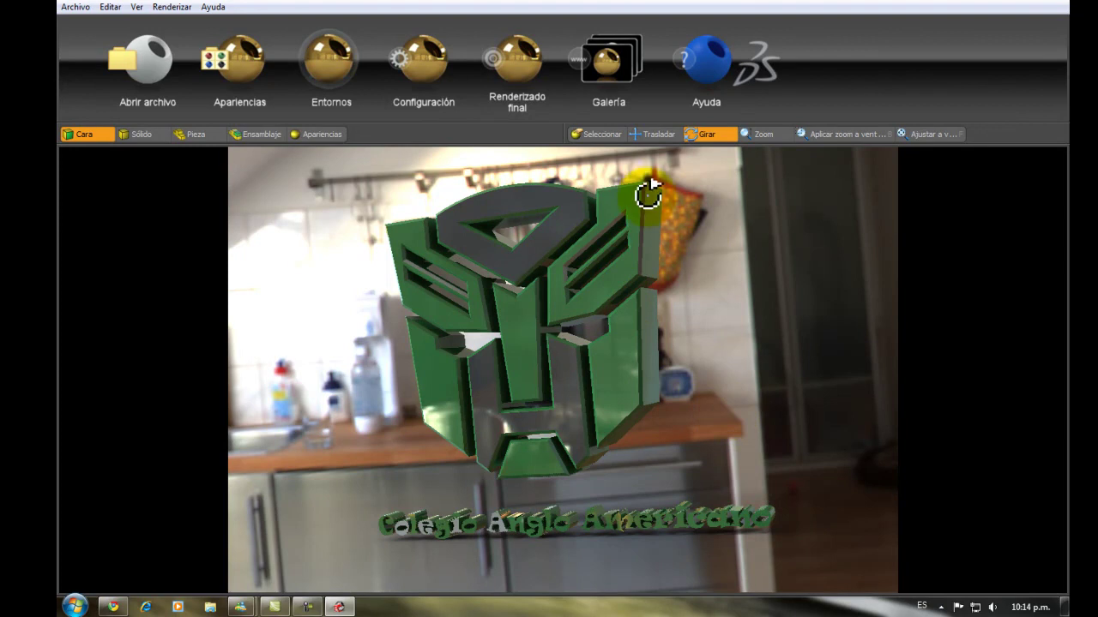
pyautogui.click(520, 75)
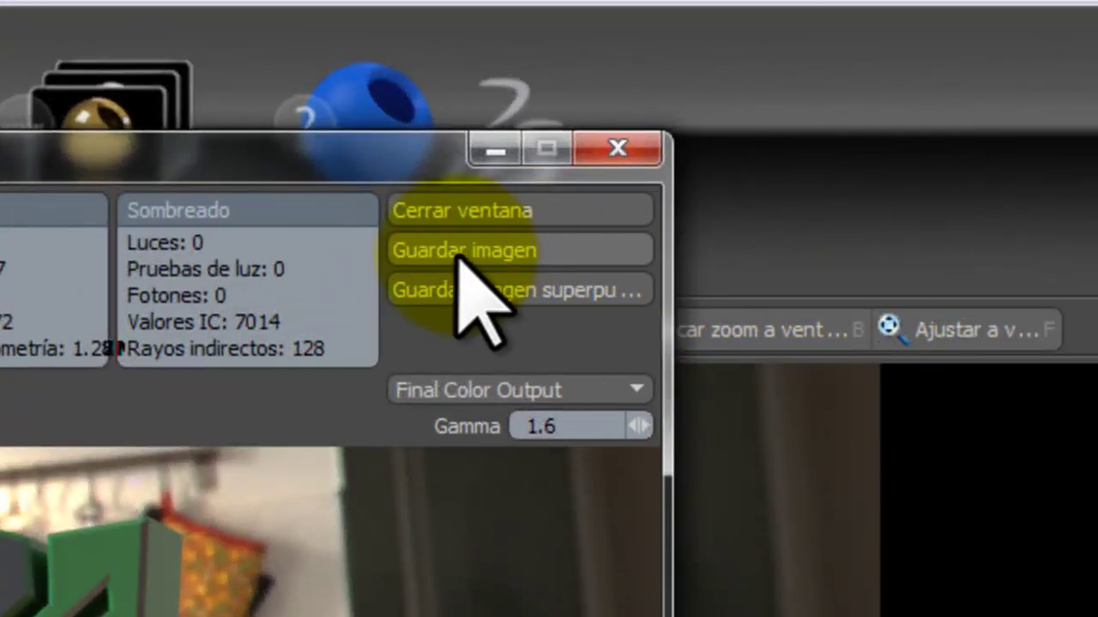
# - Save the rendered image to the desktop (Escritorio) as a Portable Network Graphic PNG named transformers
pyautogui.click(460, 255)
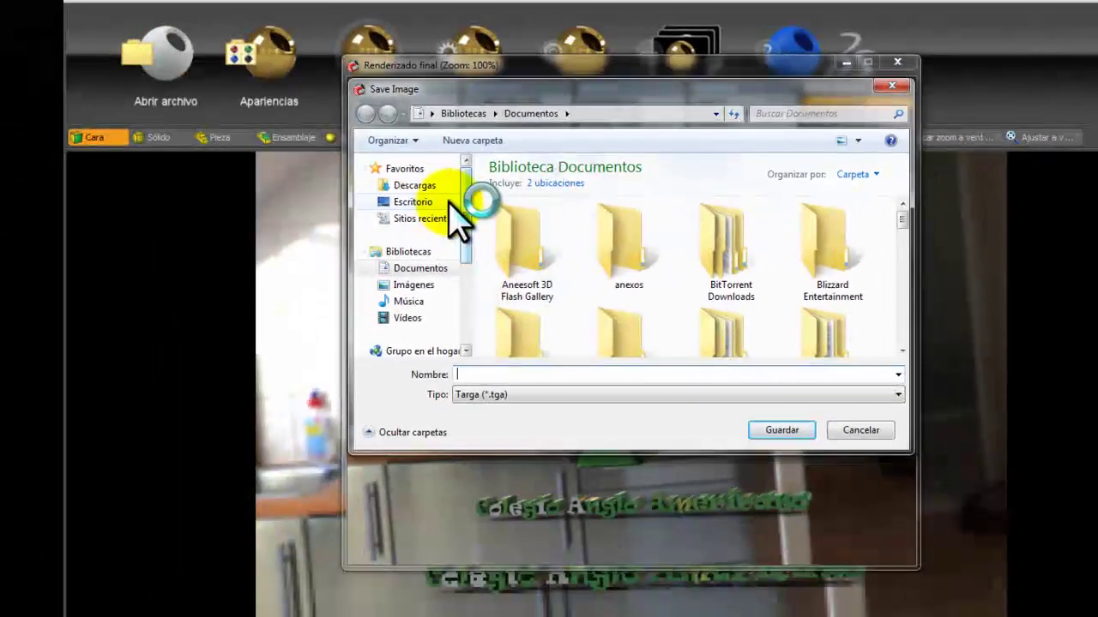
pyautogui.click(242, 253)
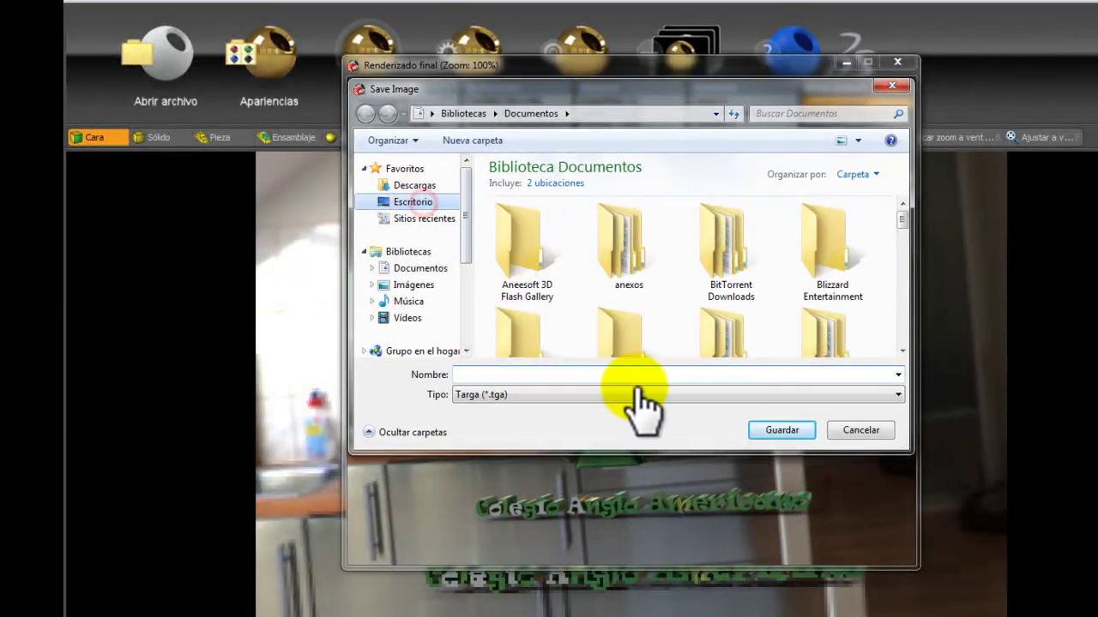
pyautogui.click(898, 394)
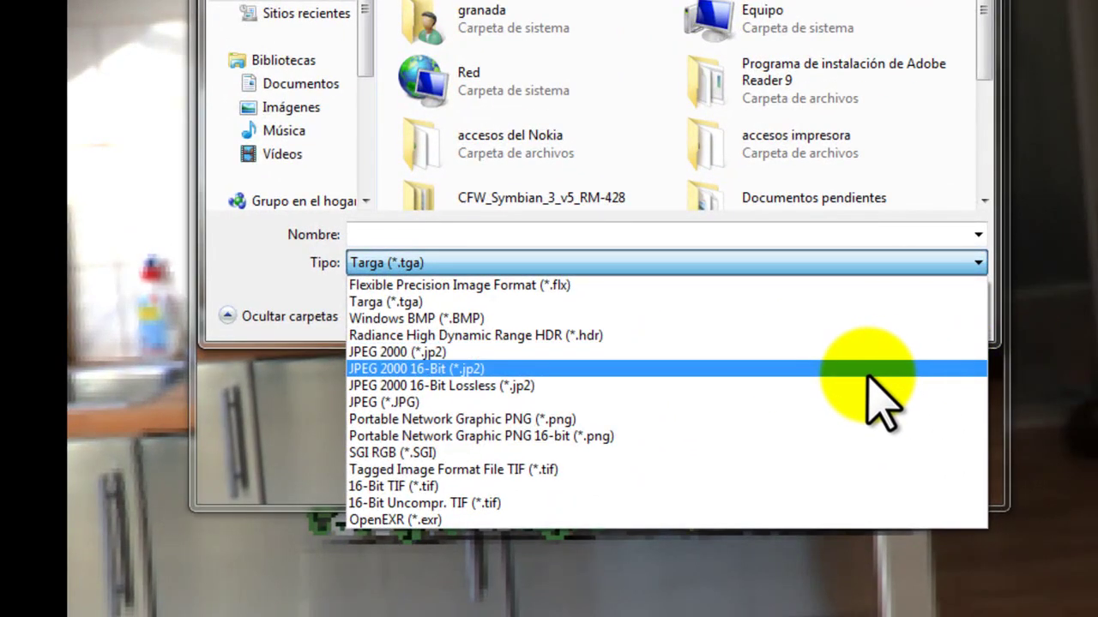
pyautogui.click(560, 421)
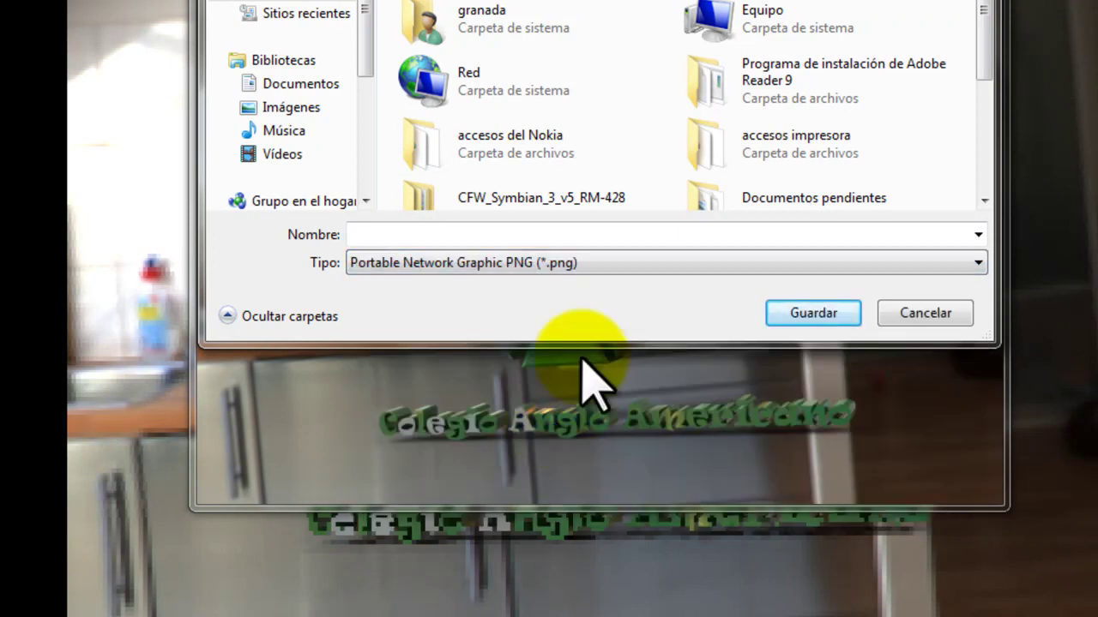
pyautogui.click(757, 236)
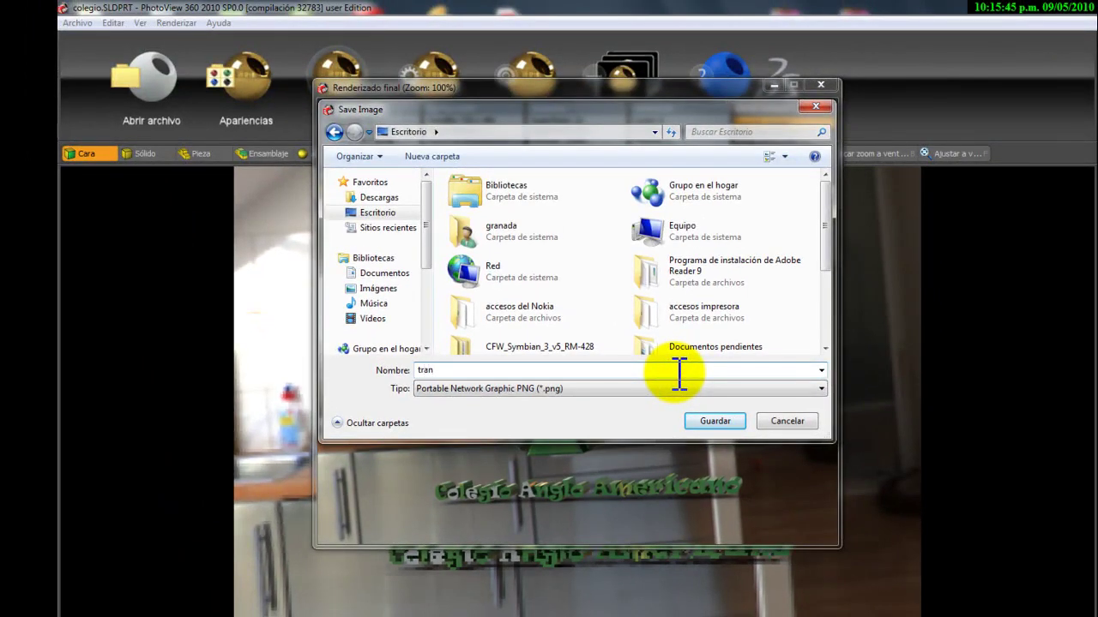
pyautogui.write('transformers')
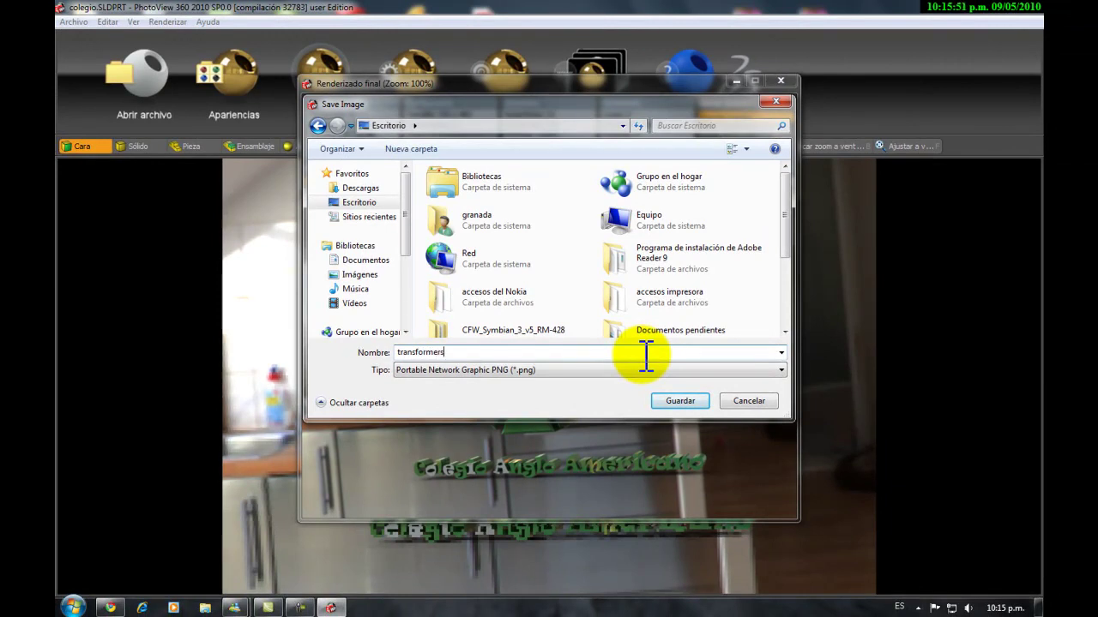
pyautogui.click(690, 399)
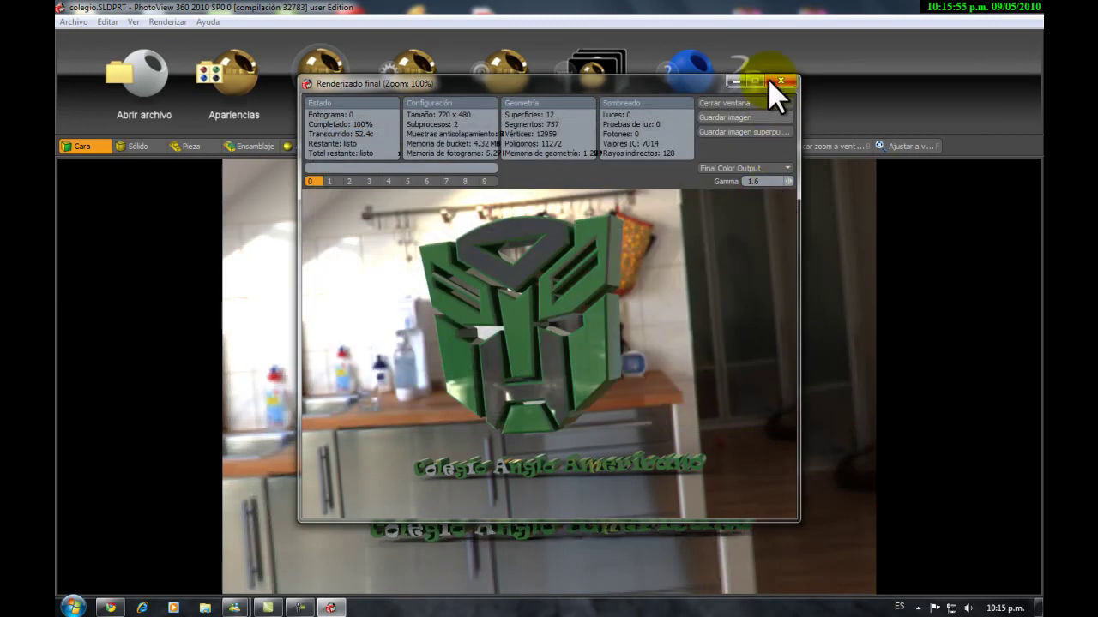
# - Switch to the desktop, open transformers.png in Fireworks 8 to inspect the render's background, and close Fireworks
pyautogui.click(736, 81)
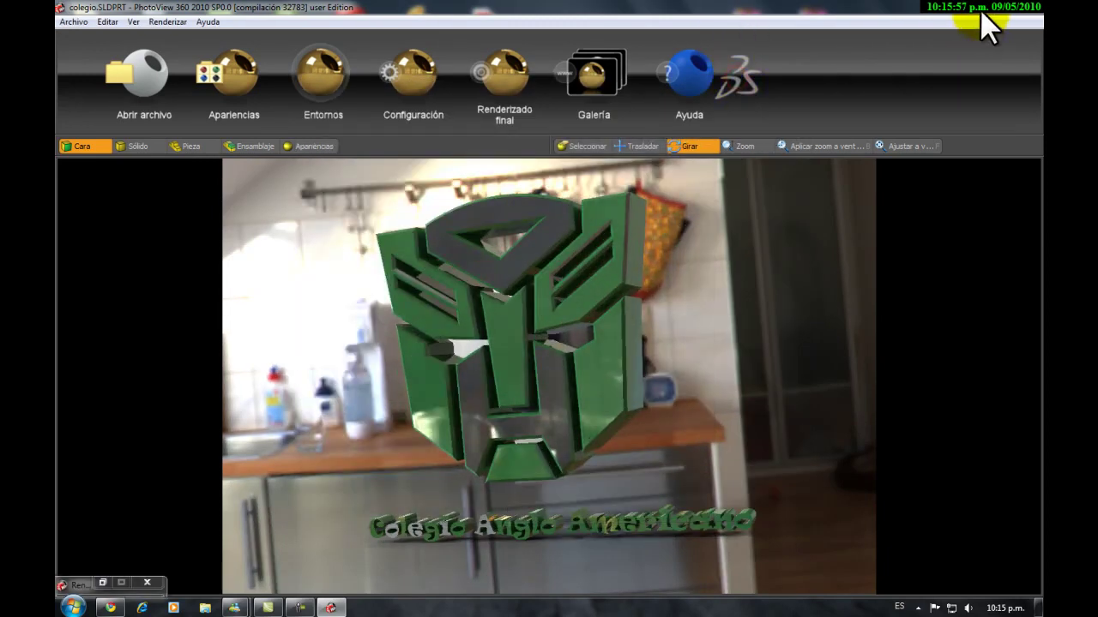
pyautogui.click(983, 12)
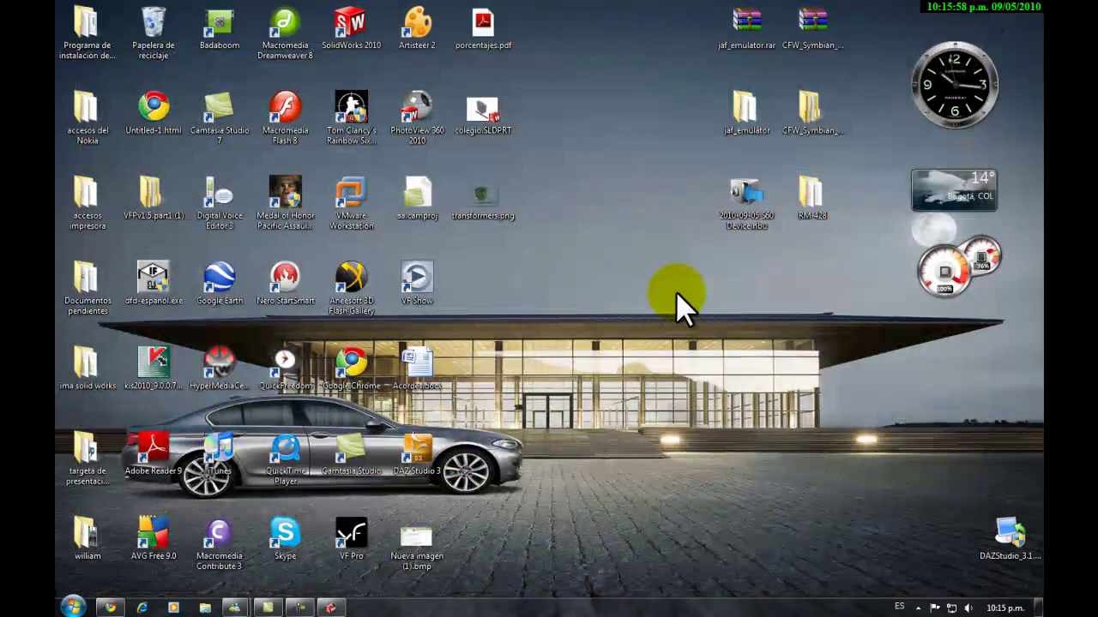
pyautogui.click(486, 196)
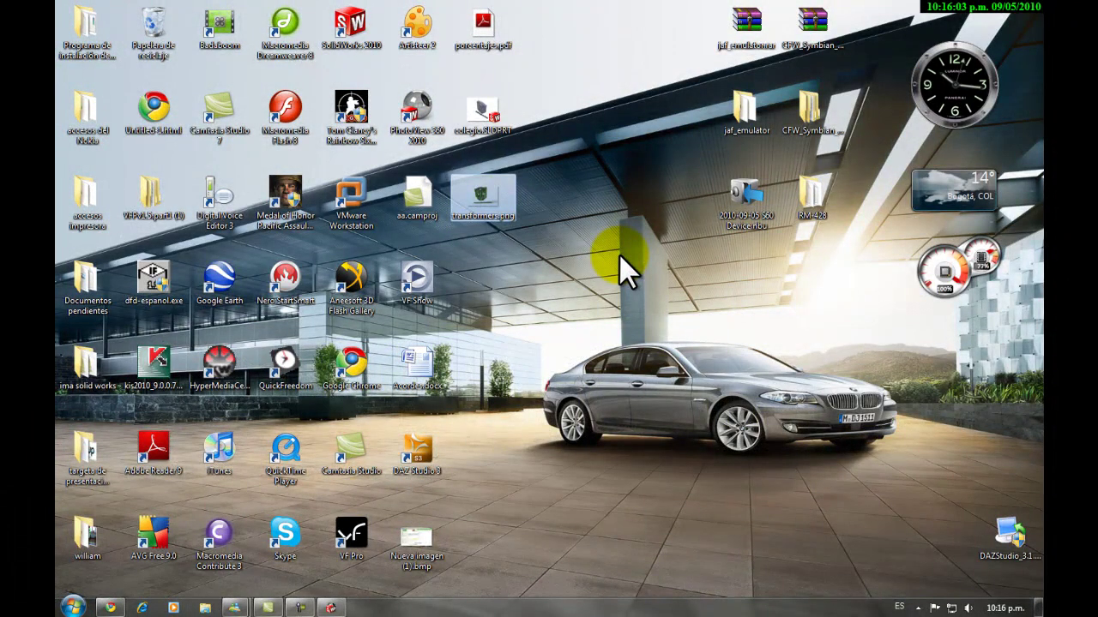
pyautogui.doubleClick(403, 536)
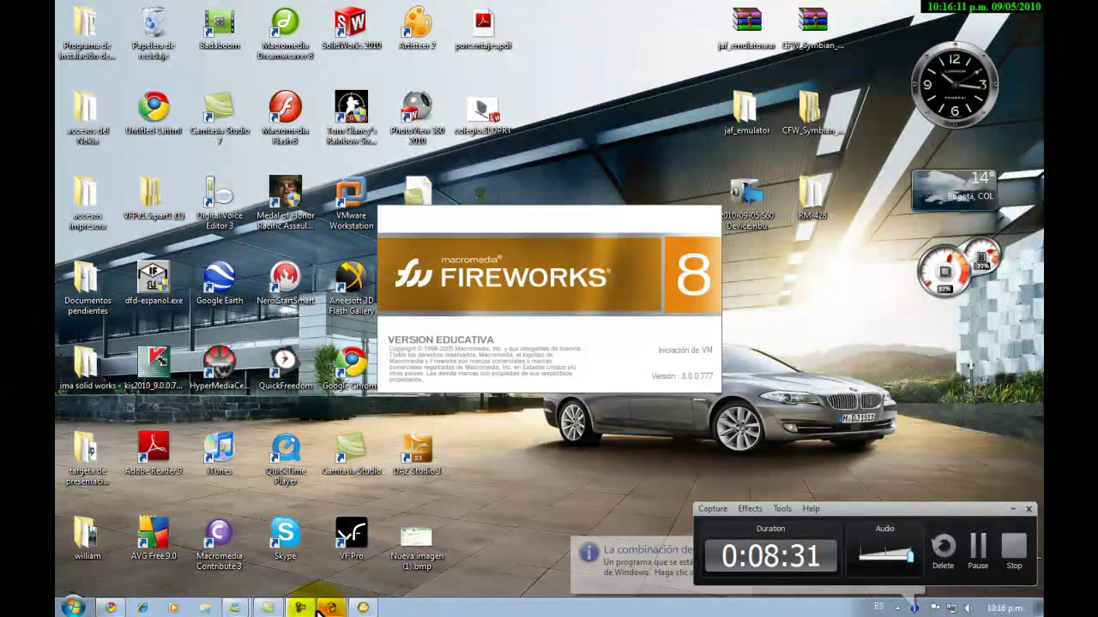
pyautogui.click(616, 538)
pyautogui.click(657, 359)
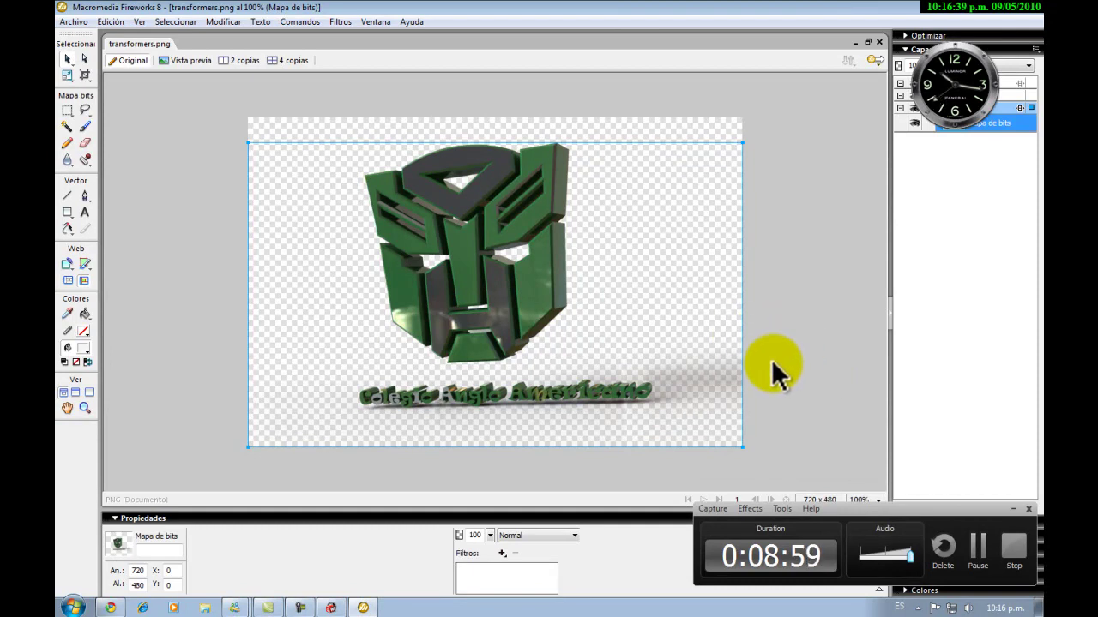
pyautogui.click(1024, 8)
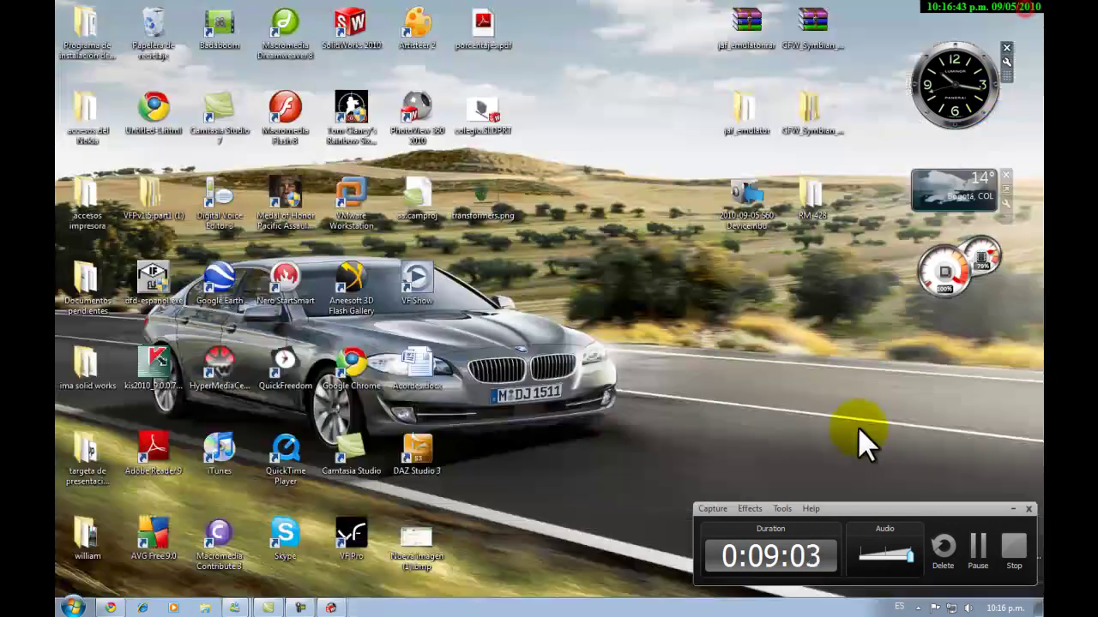